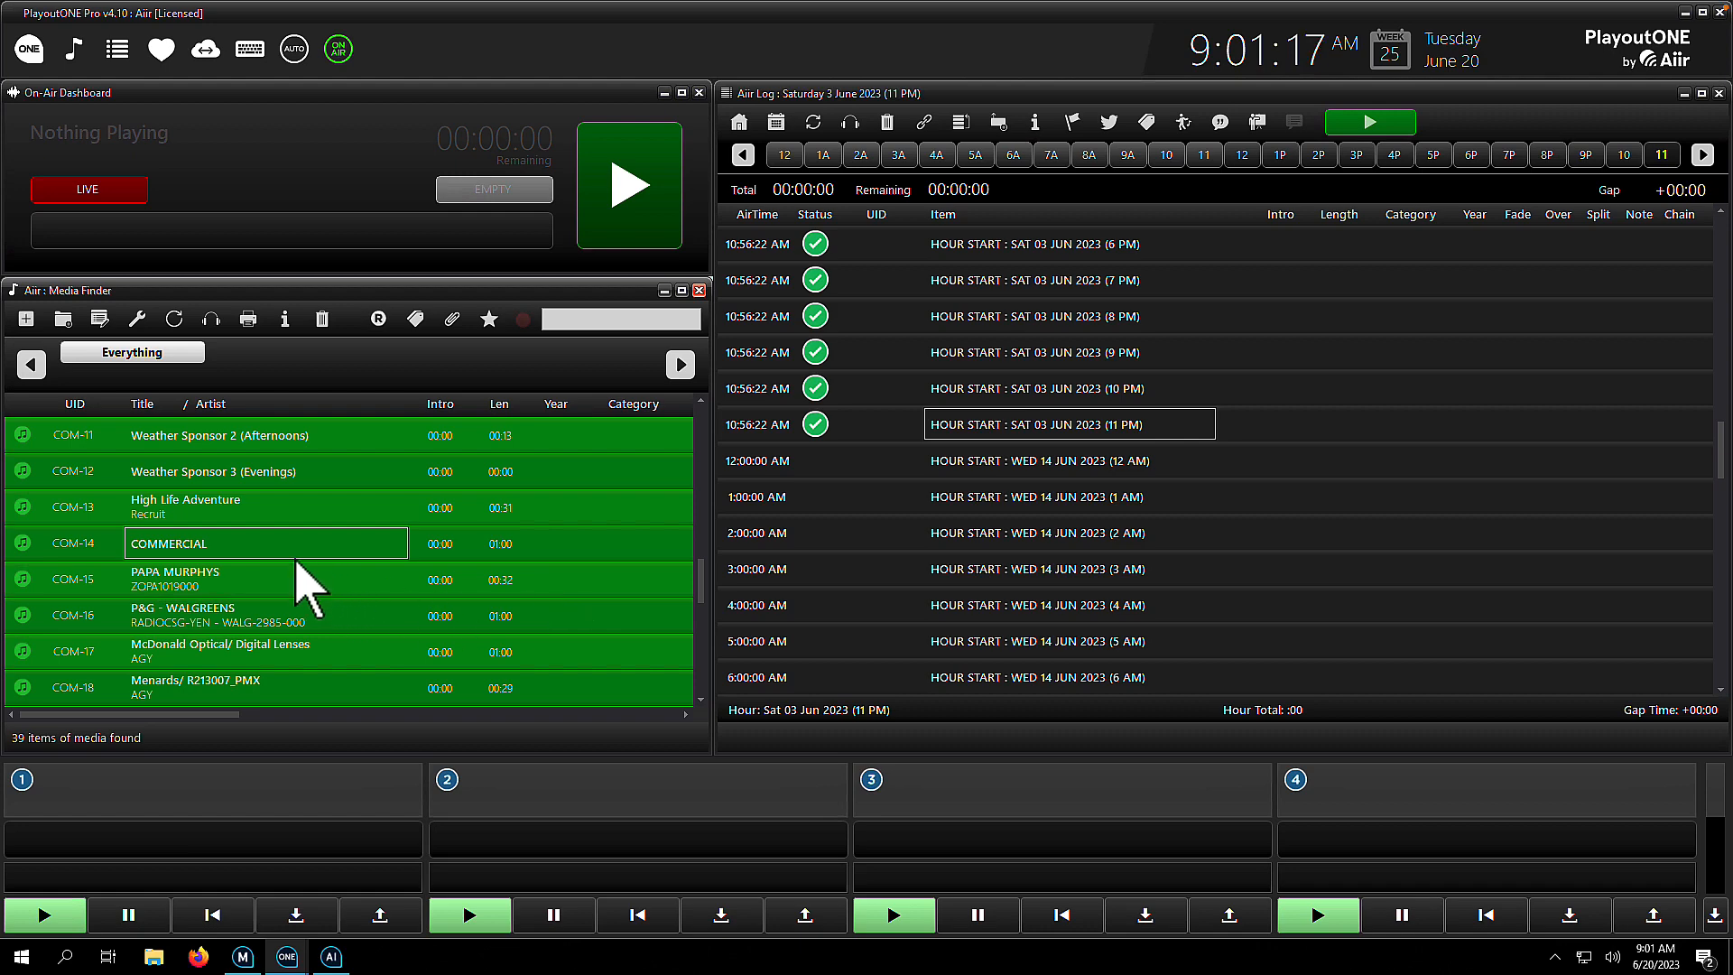
Open the COM-14 COMMERCIAL item from the Media Finder in the Media Editor
double_click(226, 543)
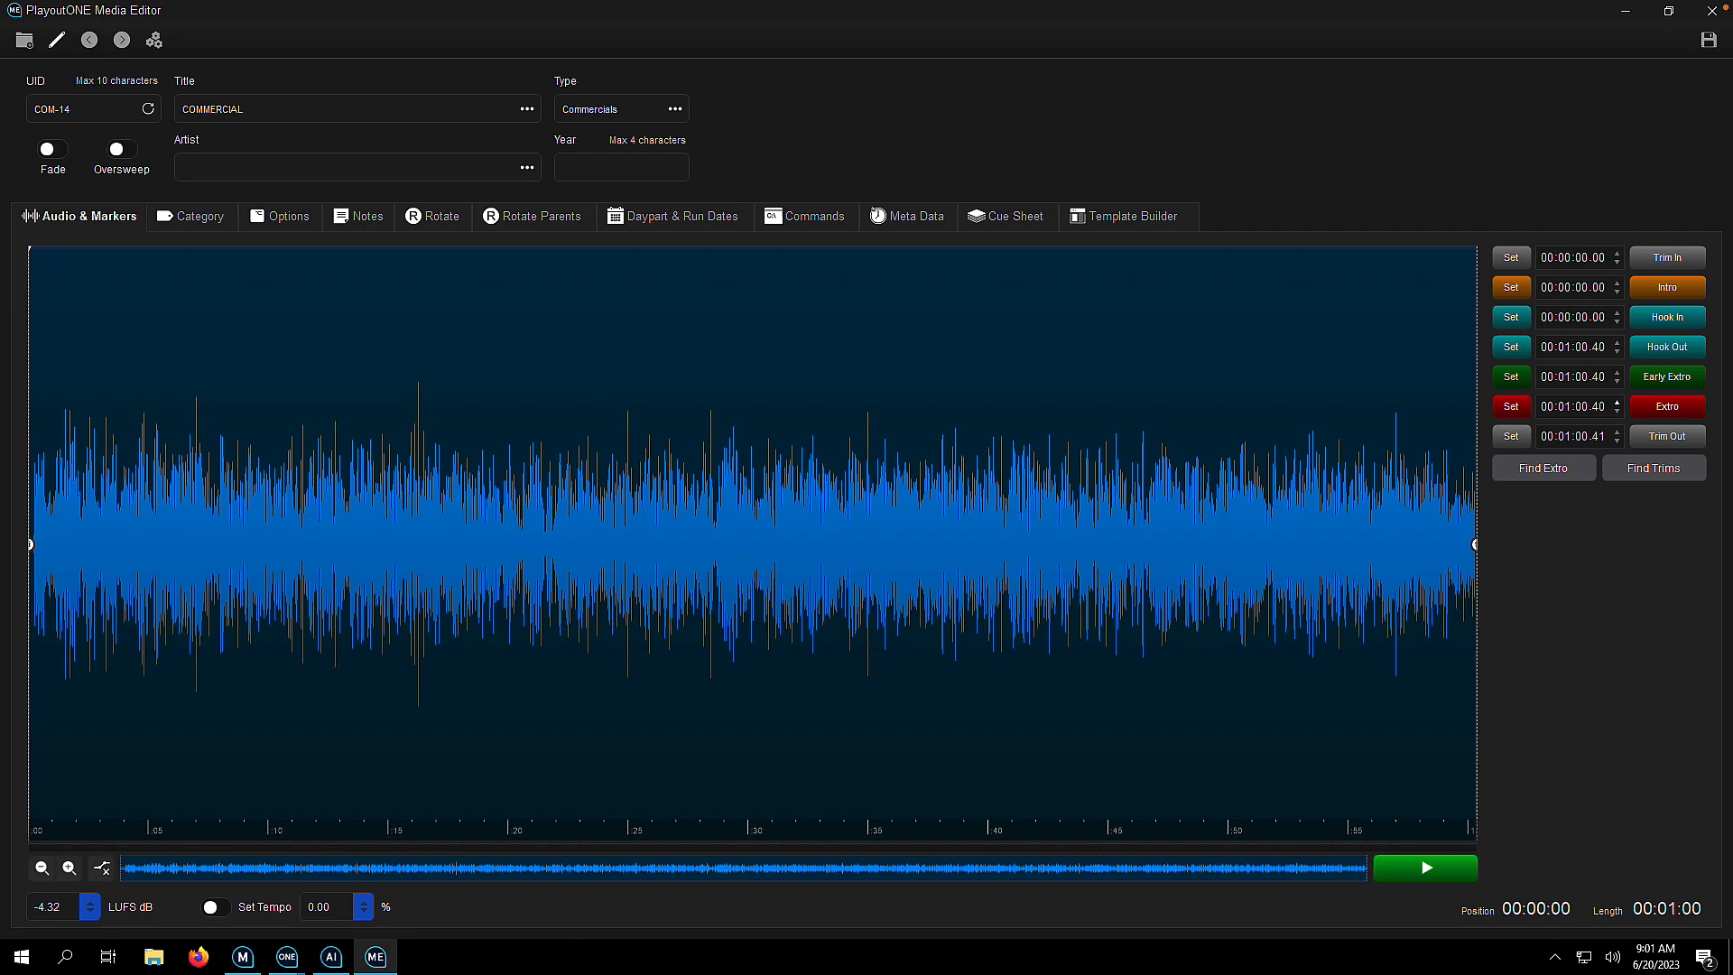
Select and delete the silent lead-in so the COMMERCIAL audio starts immediately
left_click(57, 45)
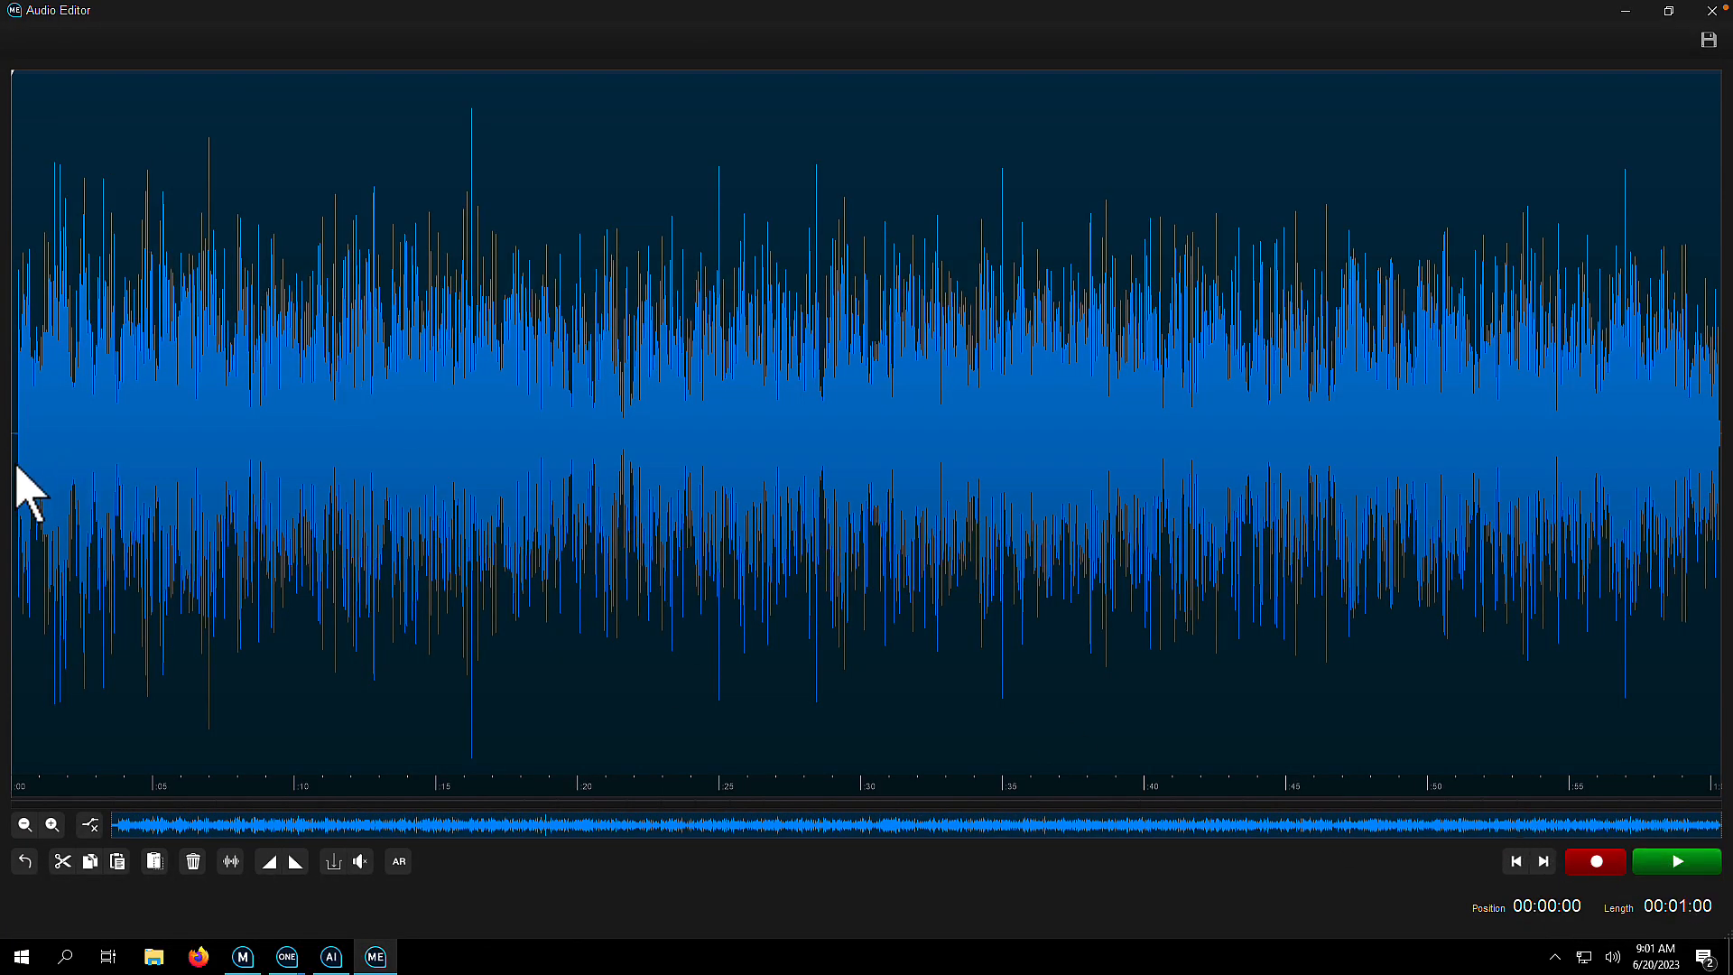
scroll(30, 491, "up", 2)
scroll(30, 490, "up", 2)
scroll(31, 491, "up", 2)
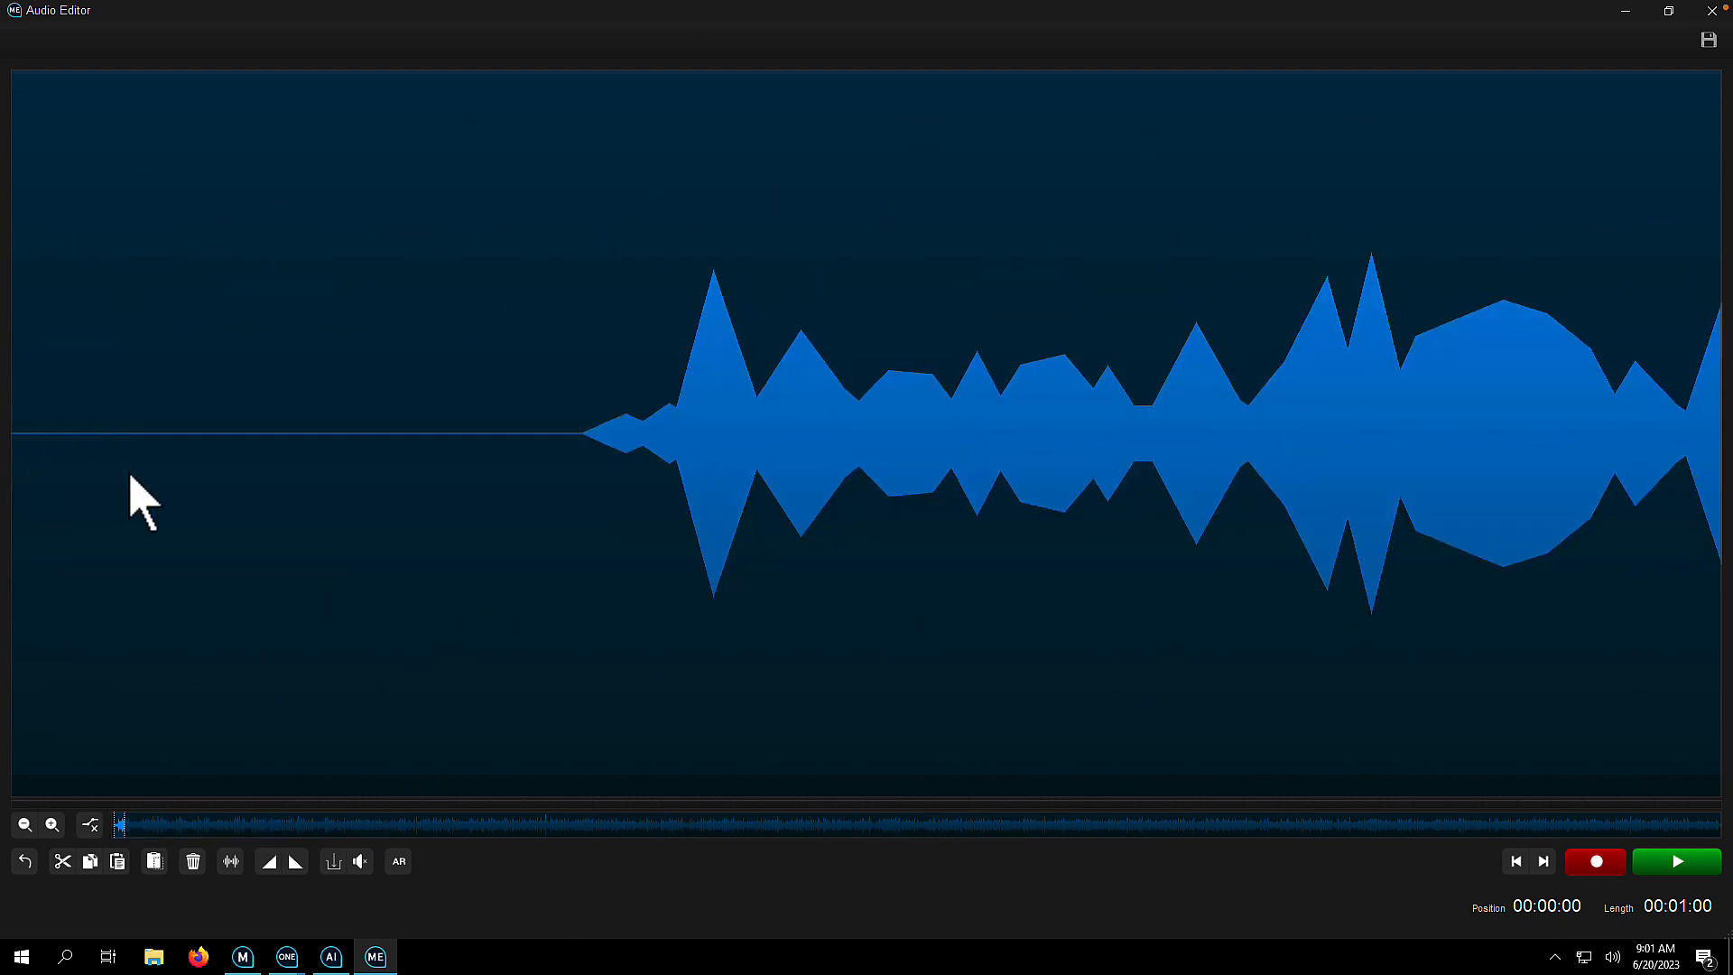
left_click_drag(575, 461, 11, 488)
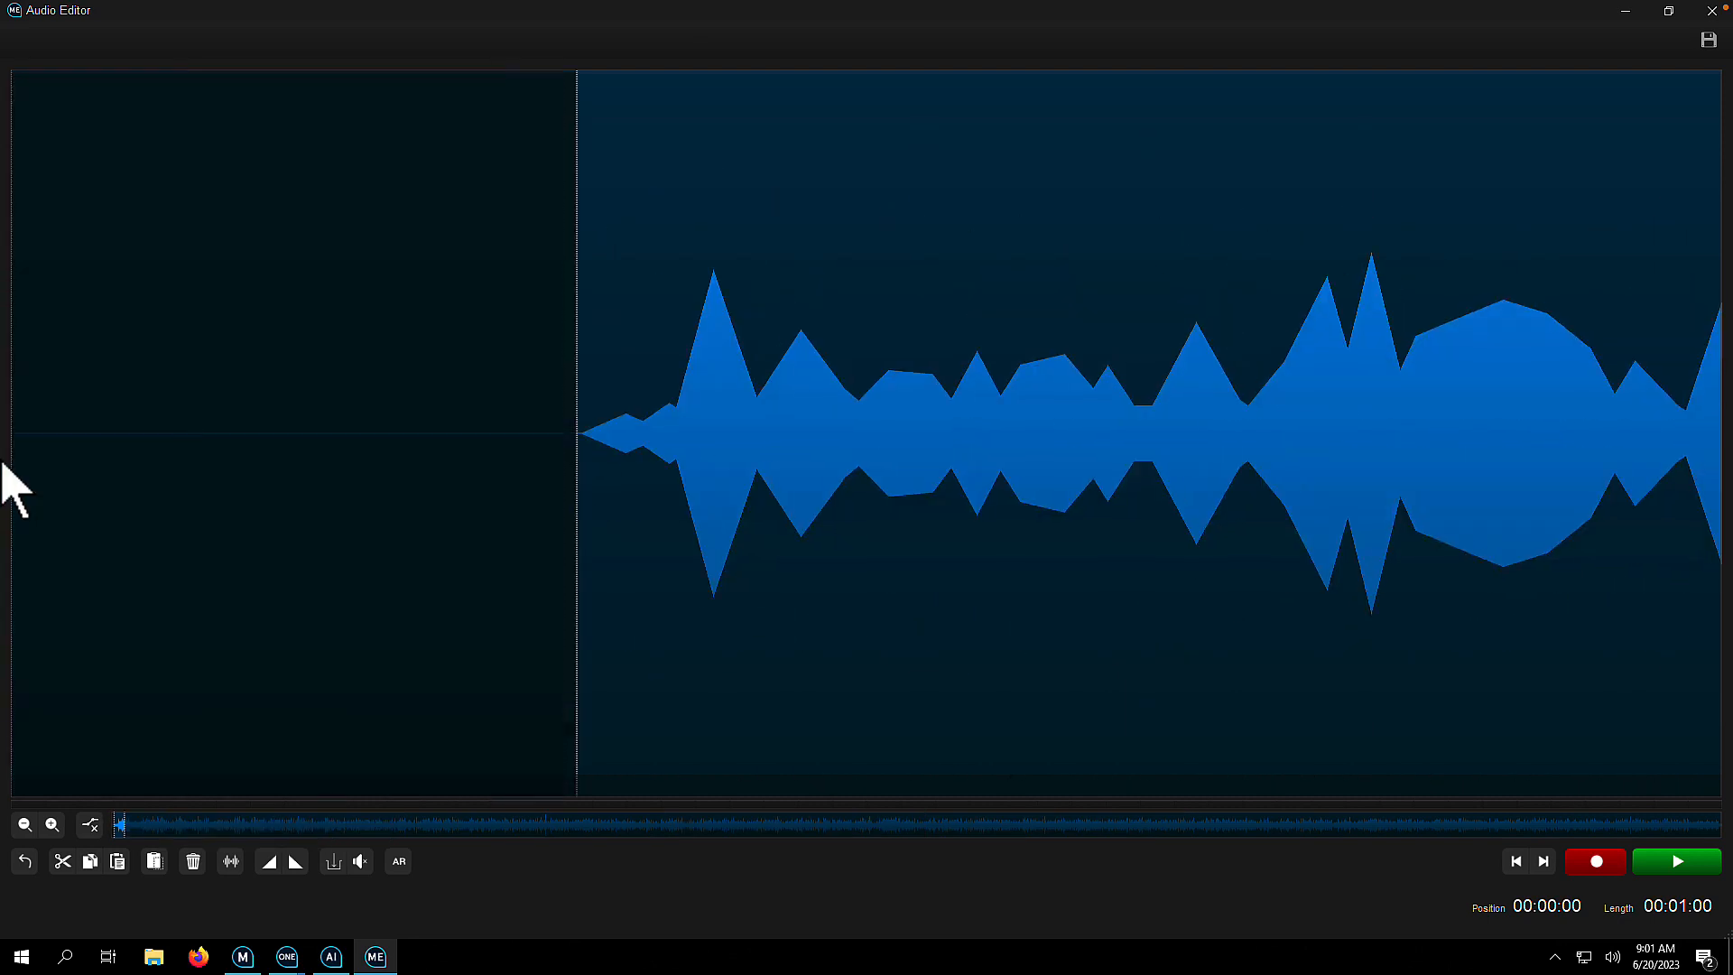
right_click(133, 474)
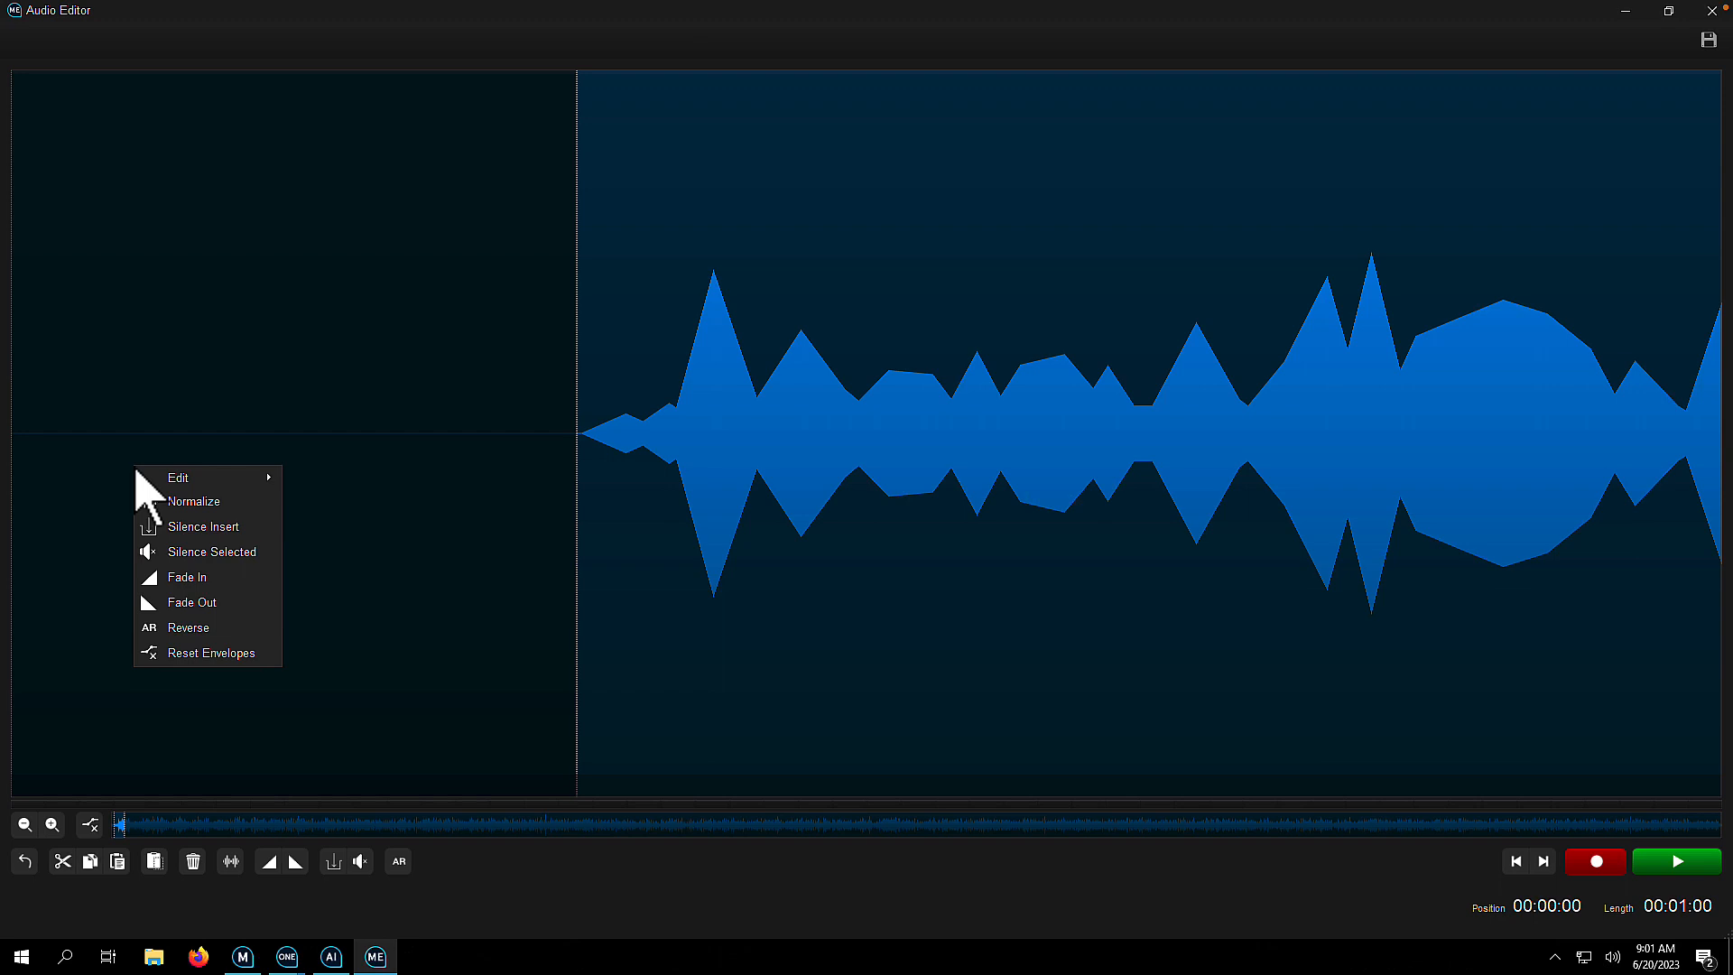
mouse_move(203, 478)
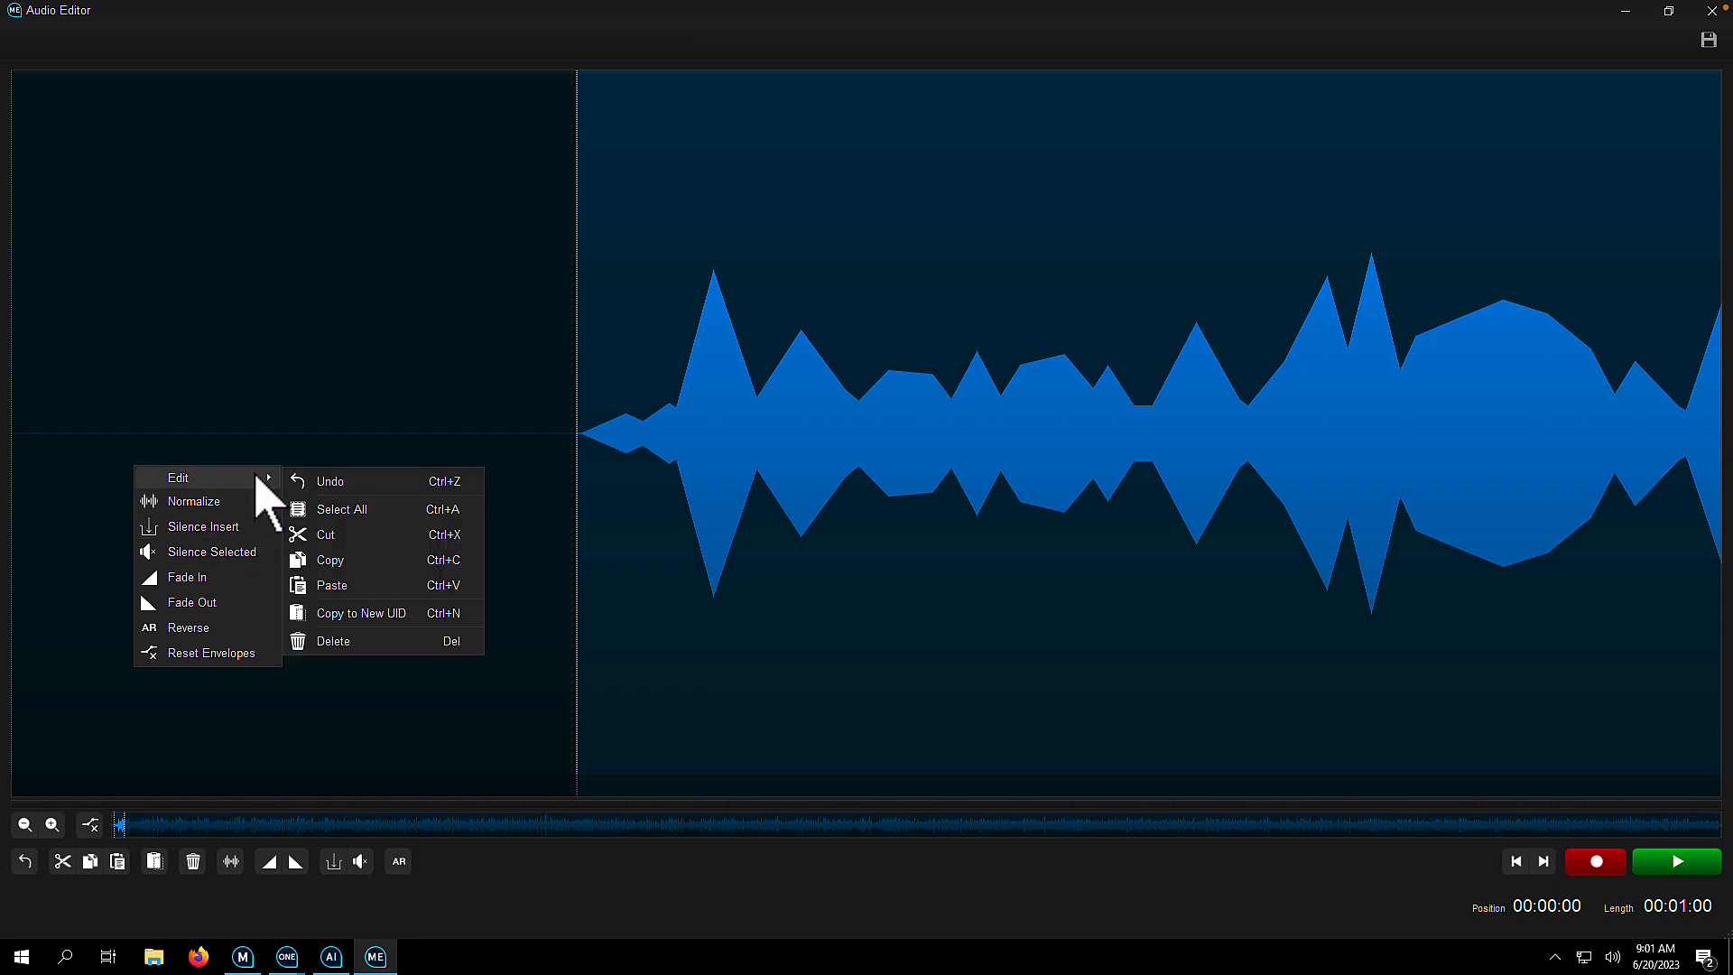
left_click(360, 641)
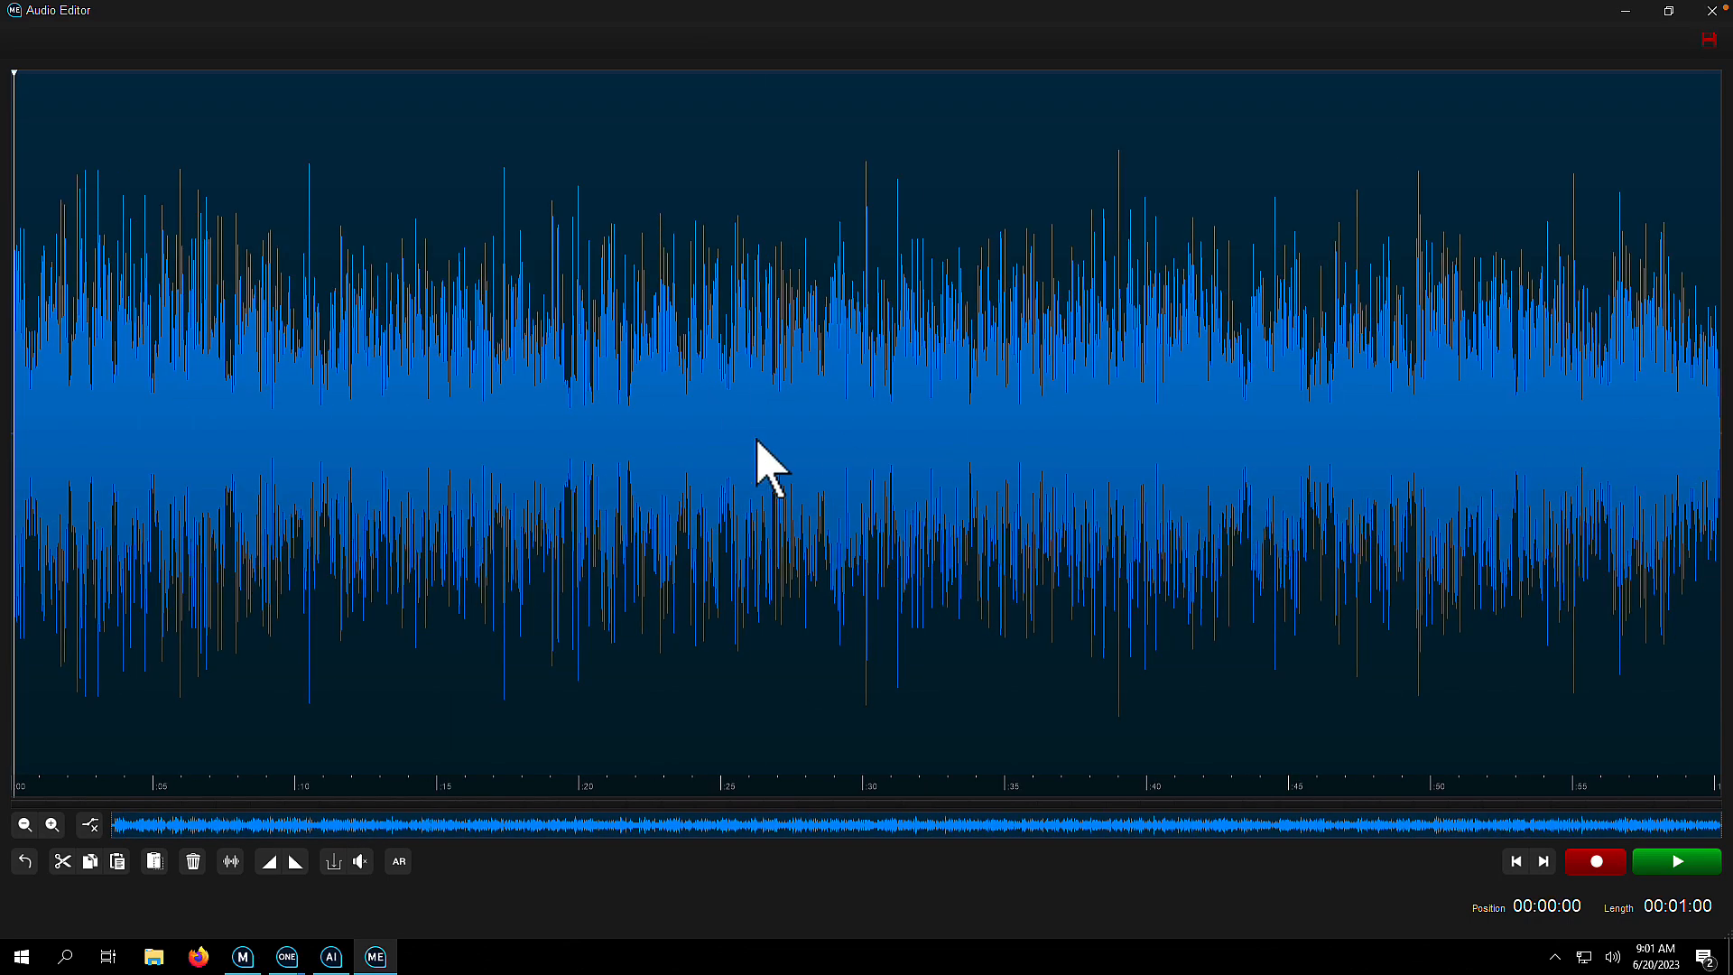
Select the short word around 0:25-0:26 and reverse it
left_click(759, 468)
left_click(749, 466)
scroll(750, 467, "up", 1)
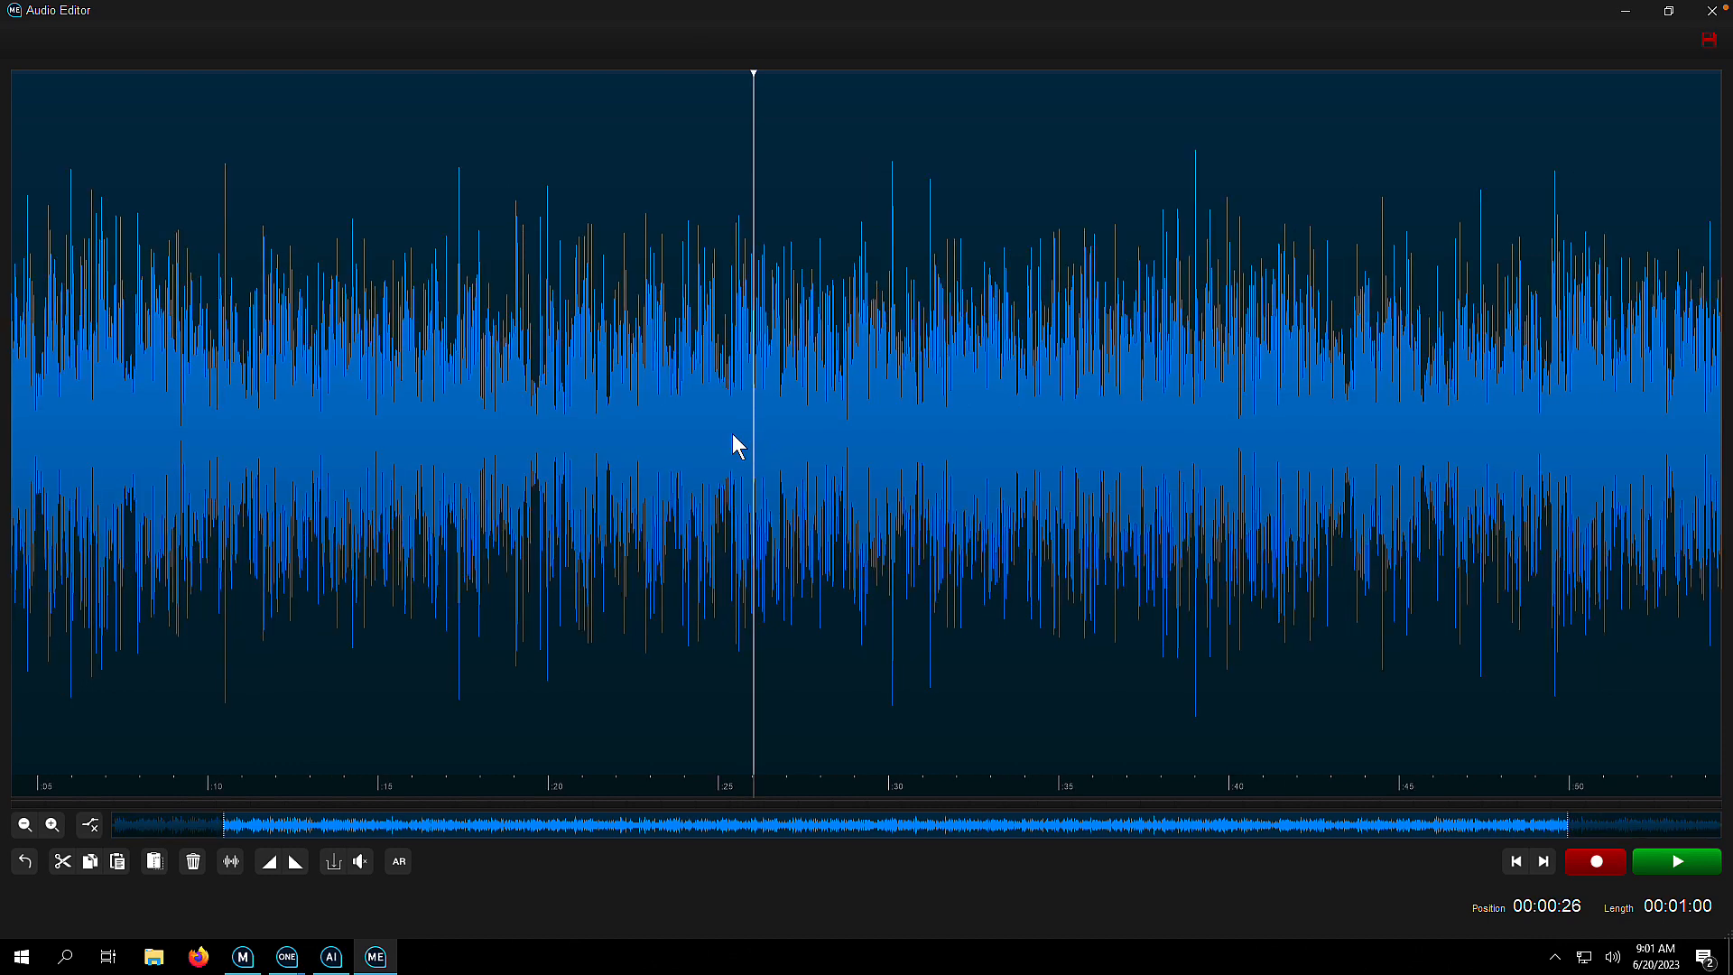
scroll(749, 434, "up", 1)
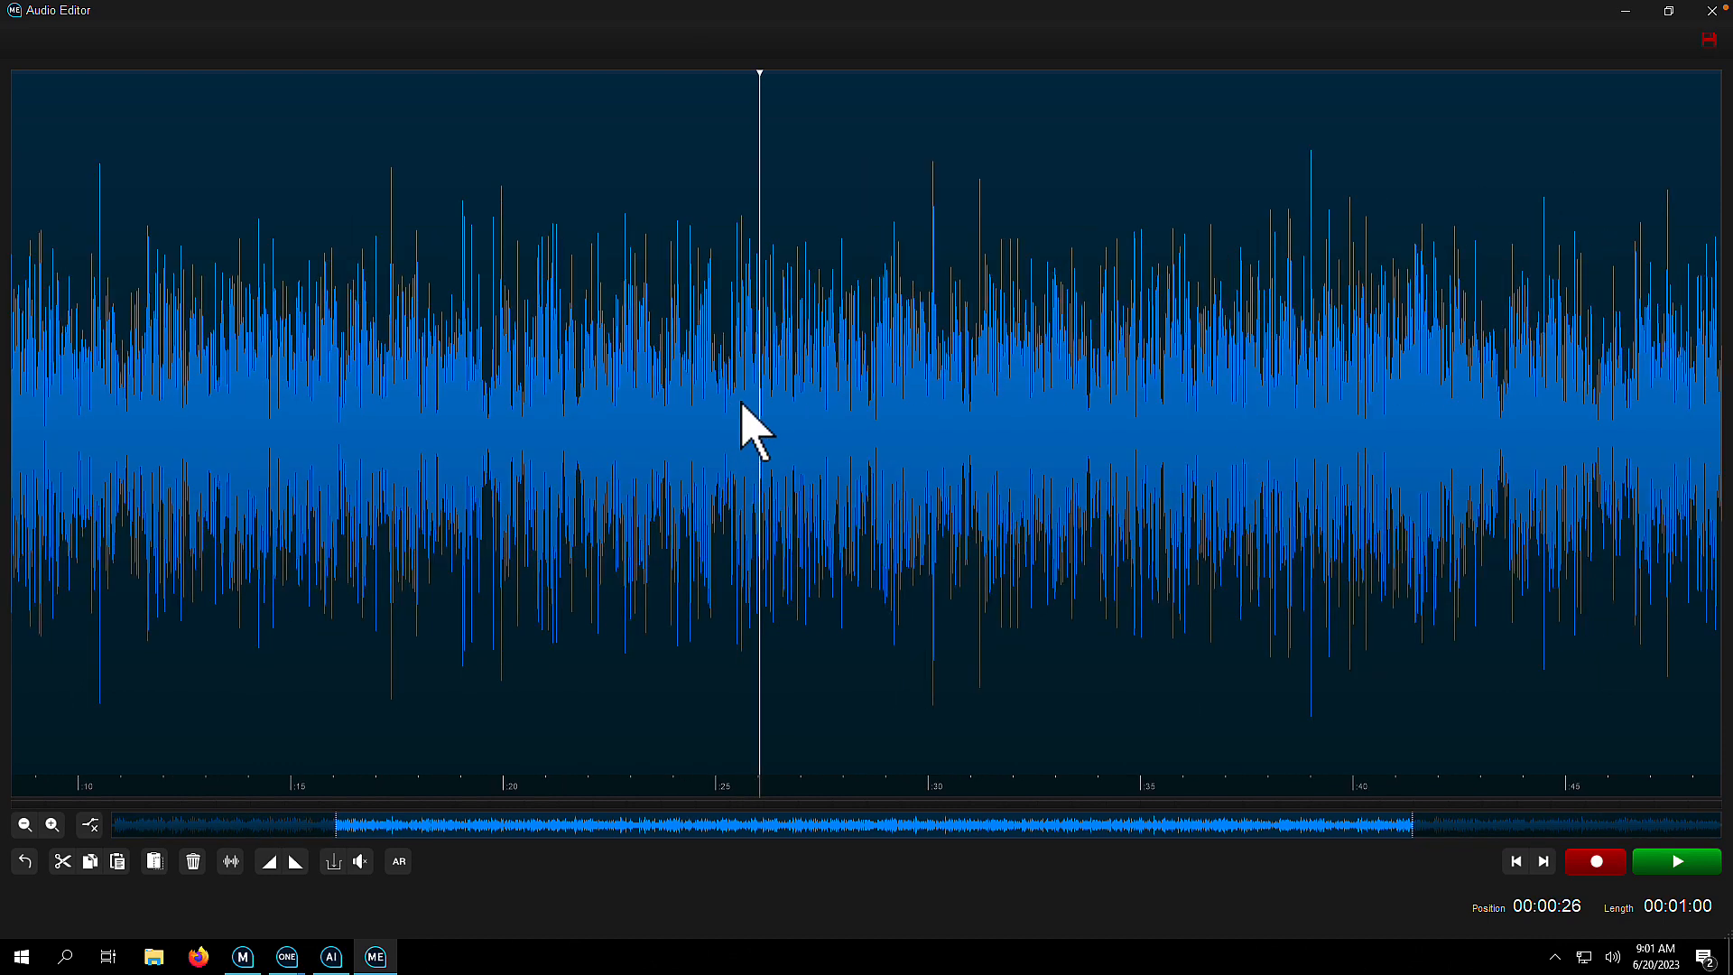
left_click_drag(760, 419, 732, 434)
right_click(748, 420)
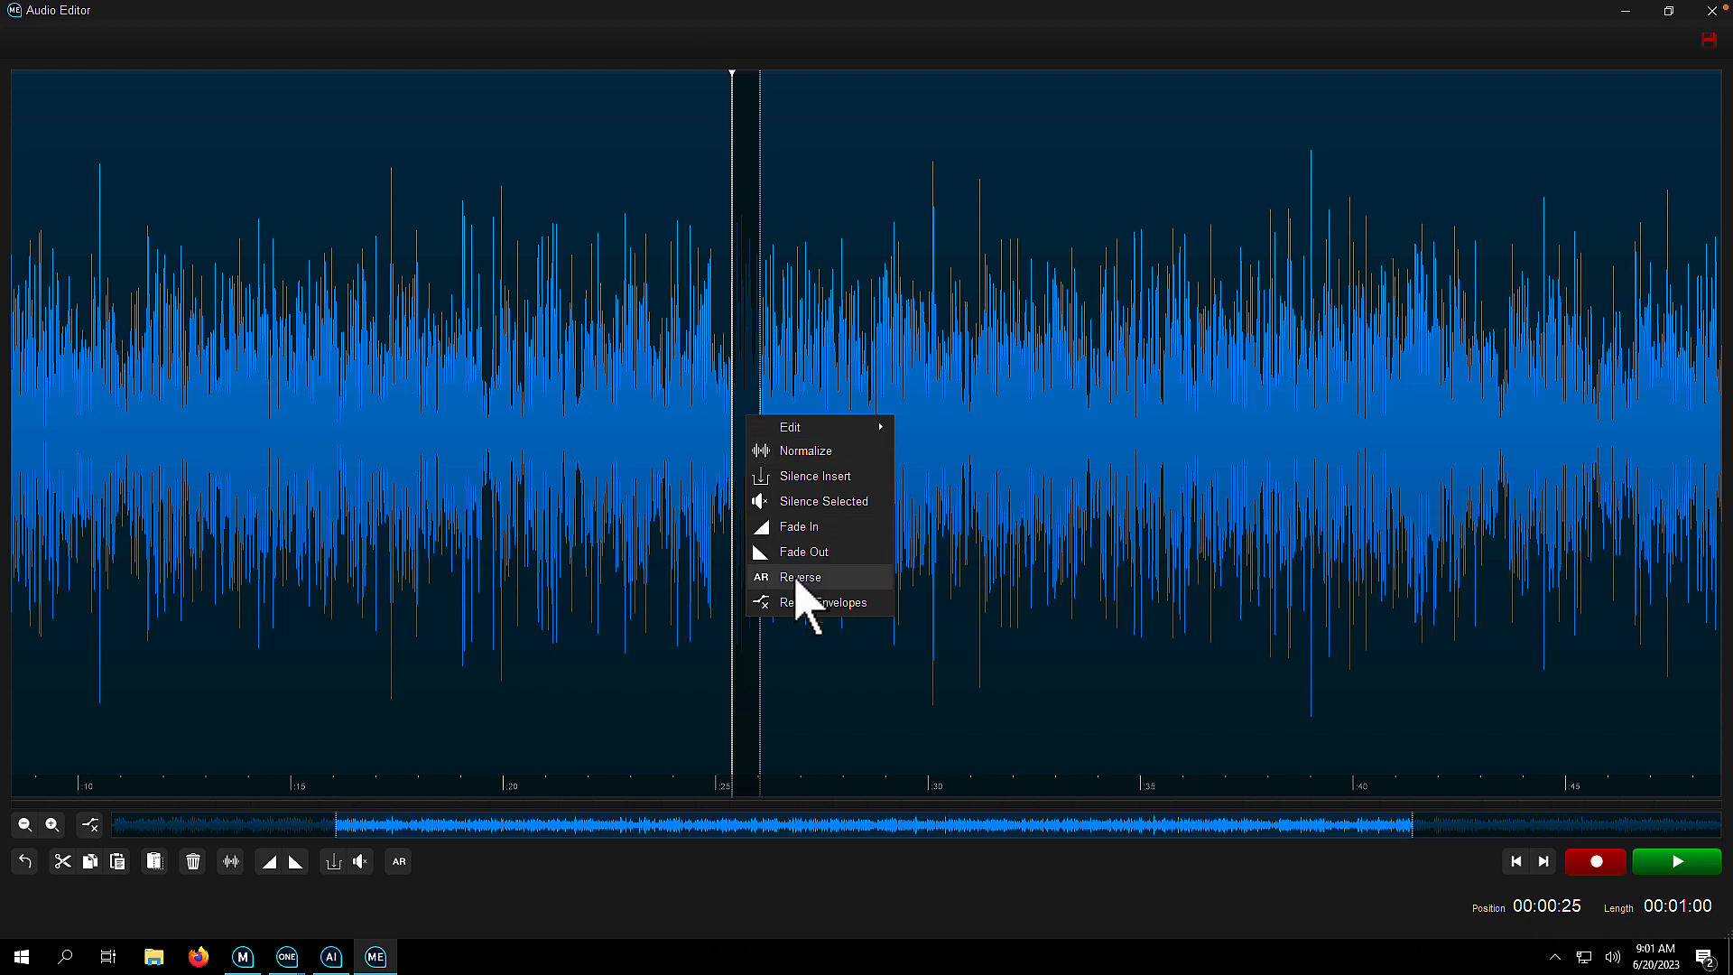
left_click(801, 577)
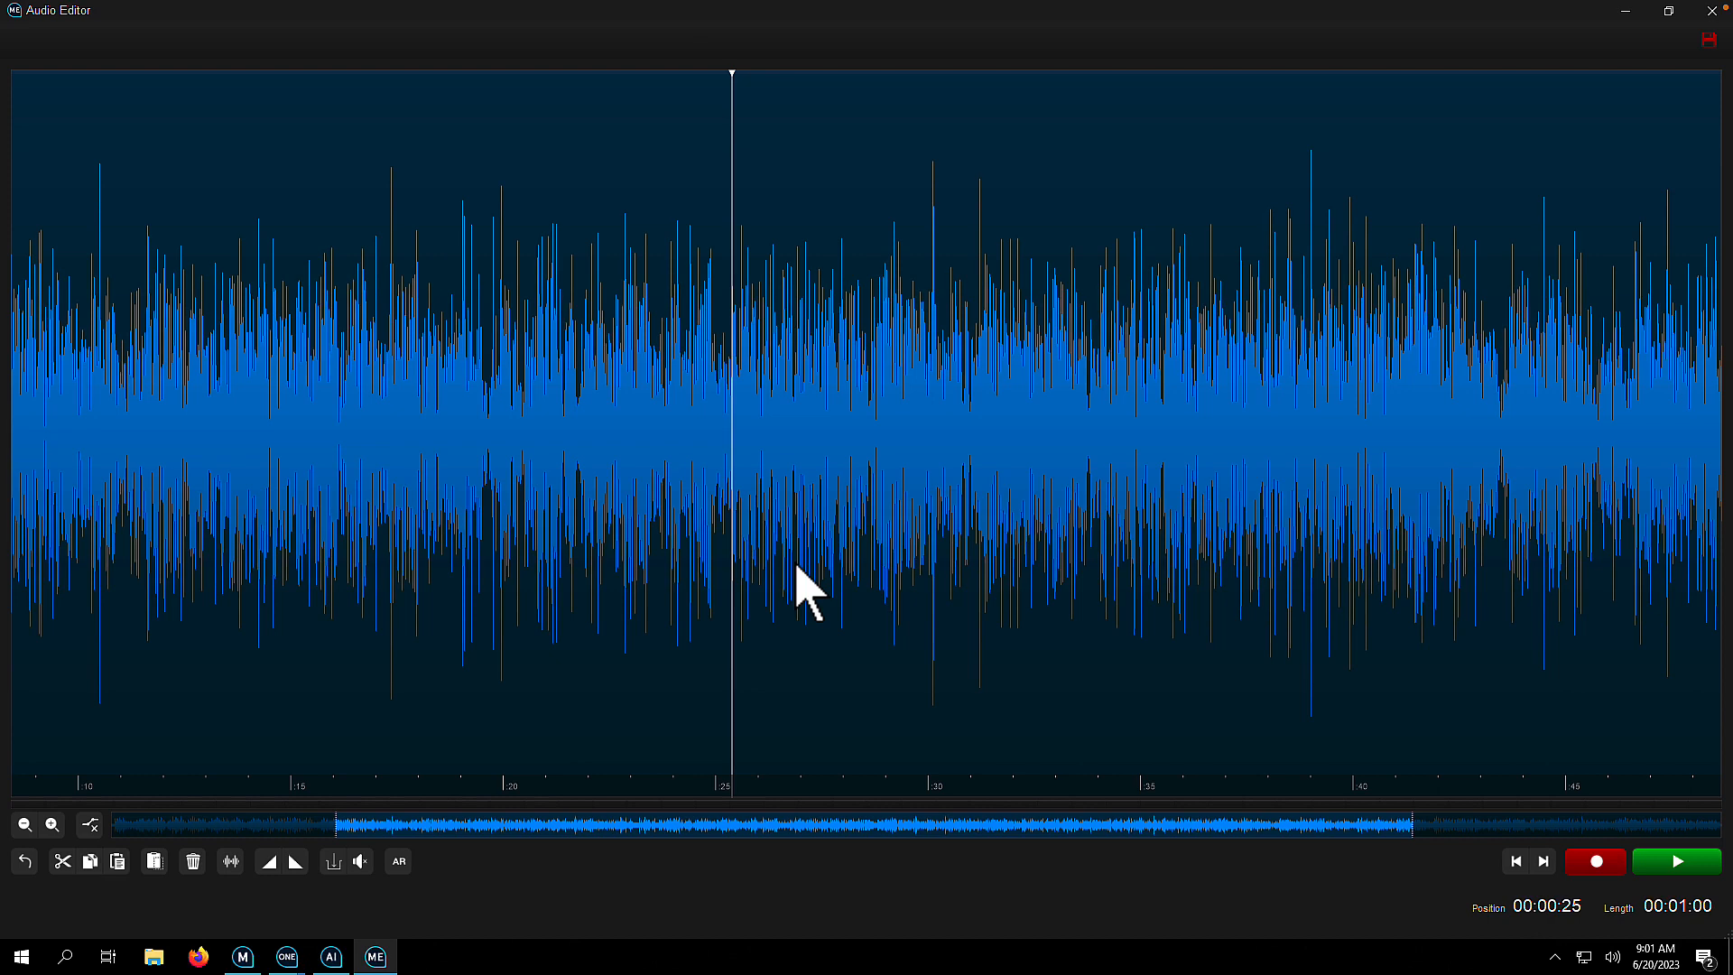
scroll(807, 592, "down", 1)
scroll(819, 582, "down", 1)
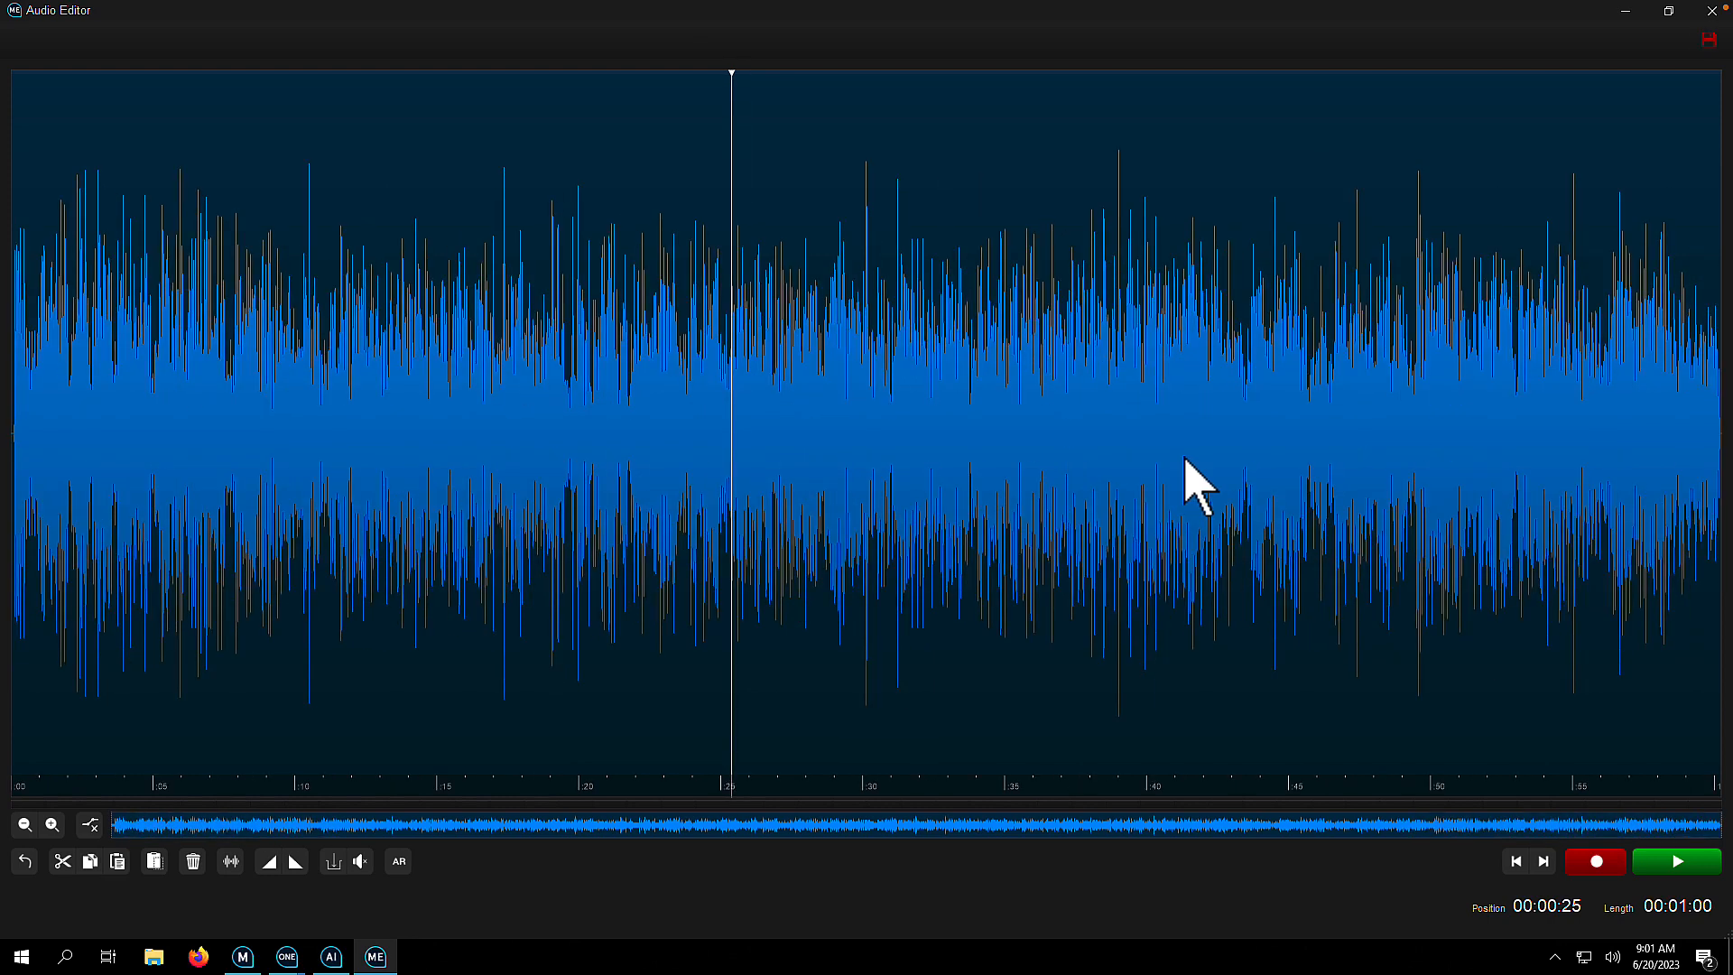
Try a fade-out near the end of the audio, then undo it
left_click(1680, 420)
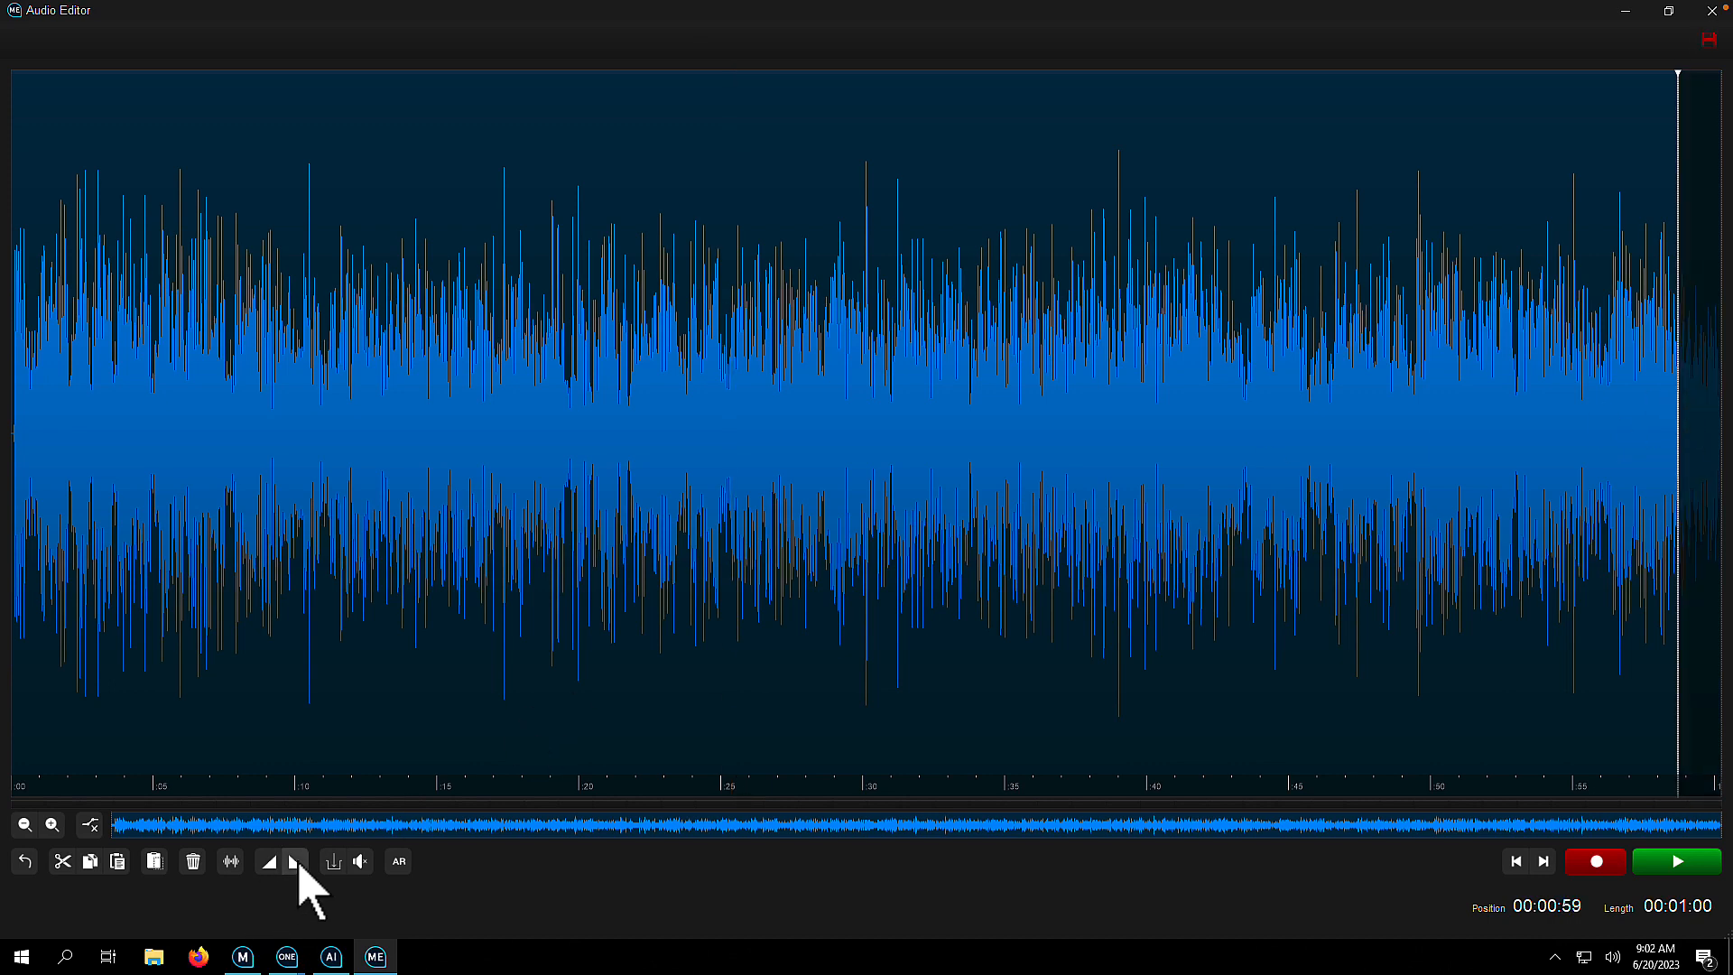
left_click(297, 859)
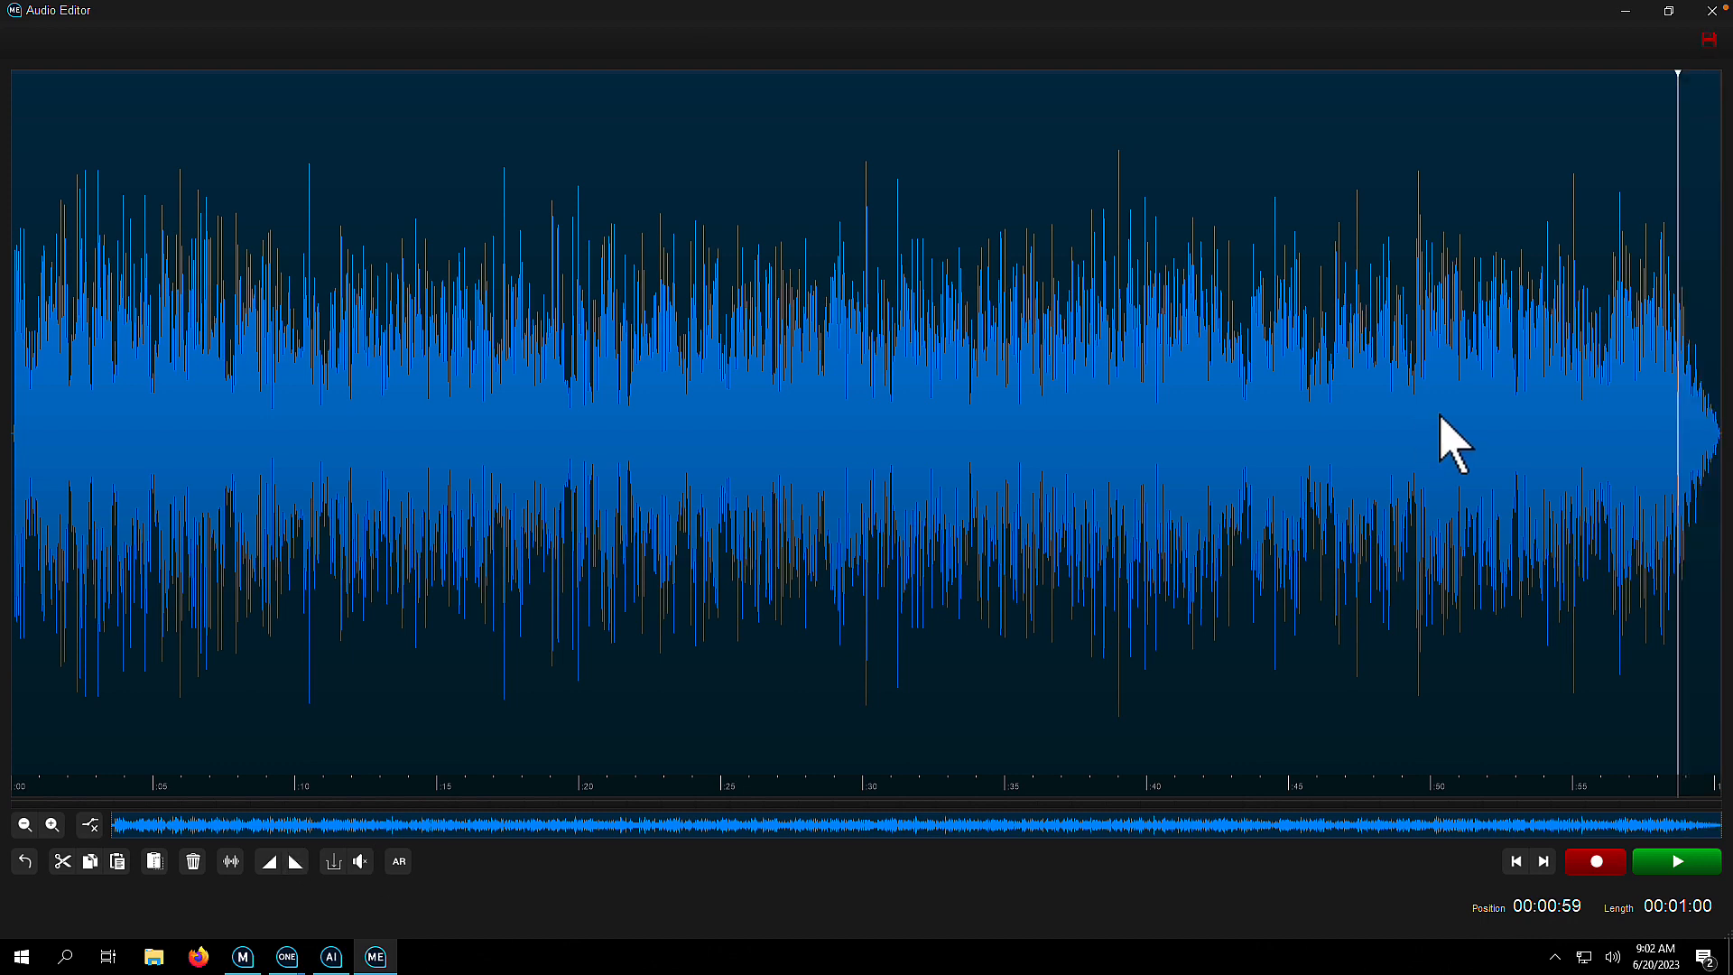
left_click(25, 861)
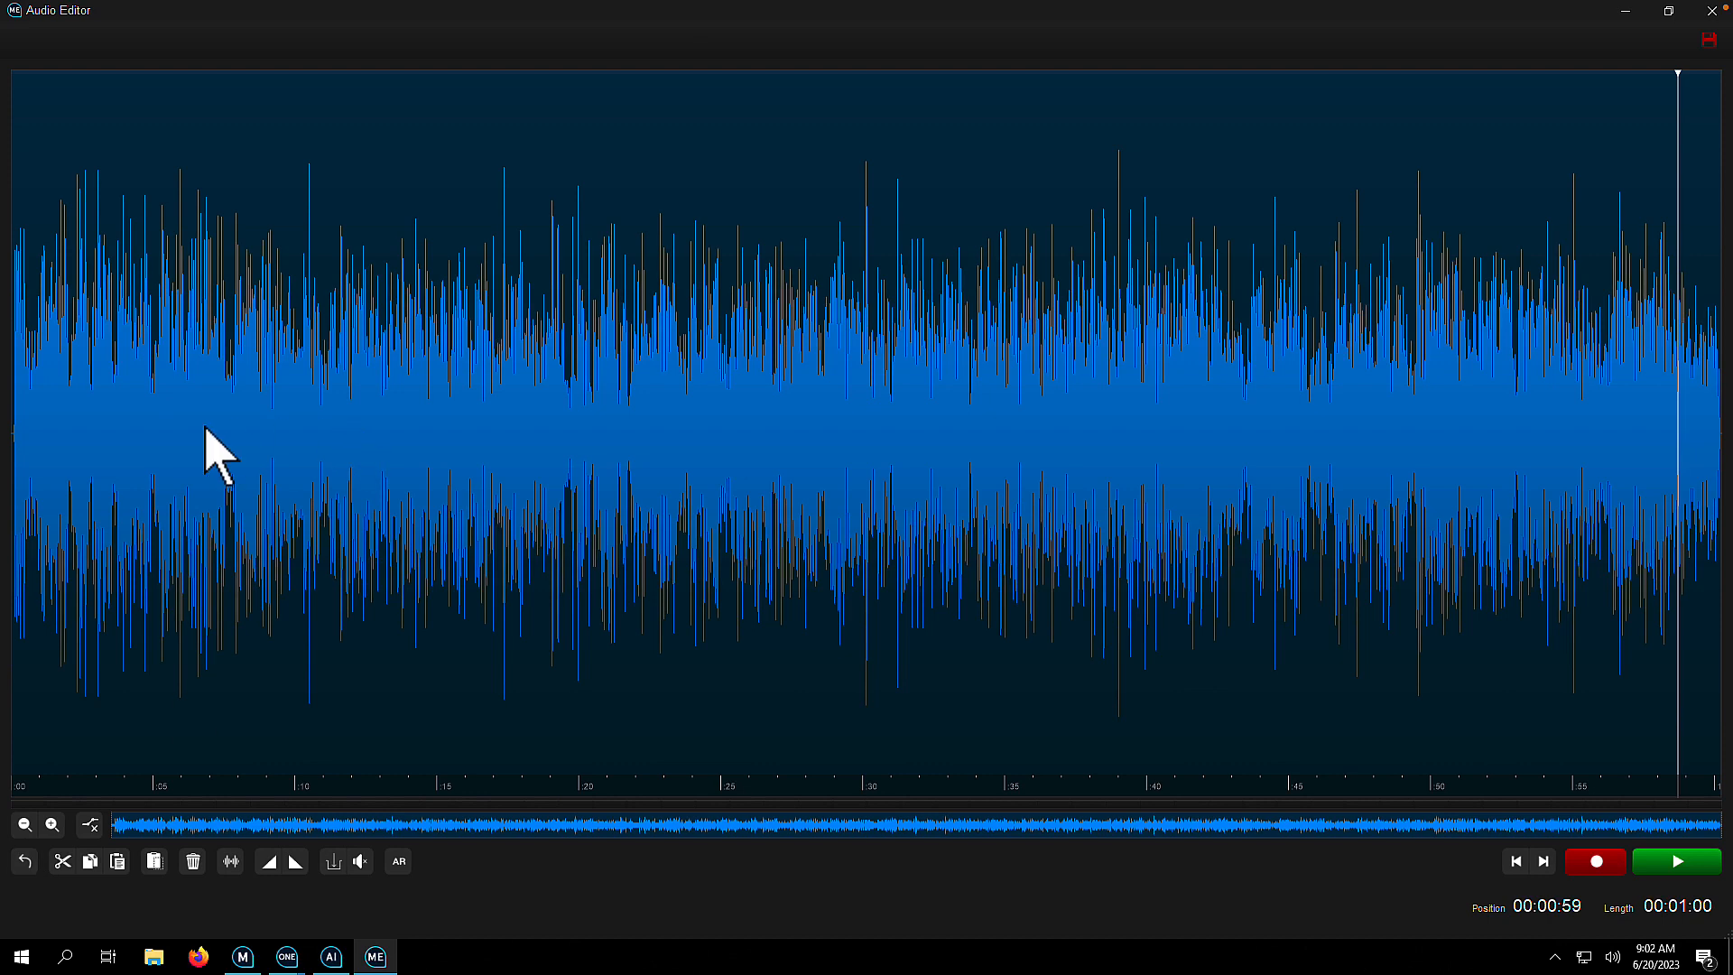
Apply a fade-in at the very start of the audio
left_click(30, 434)
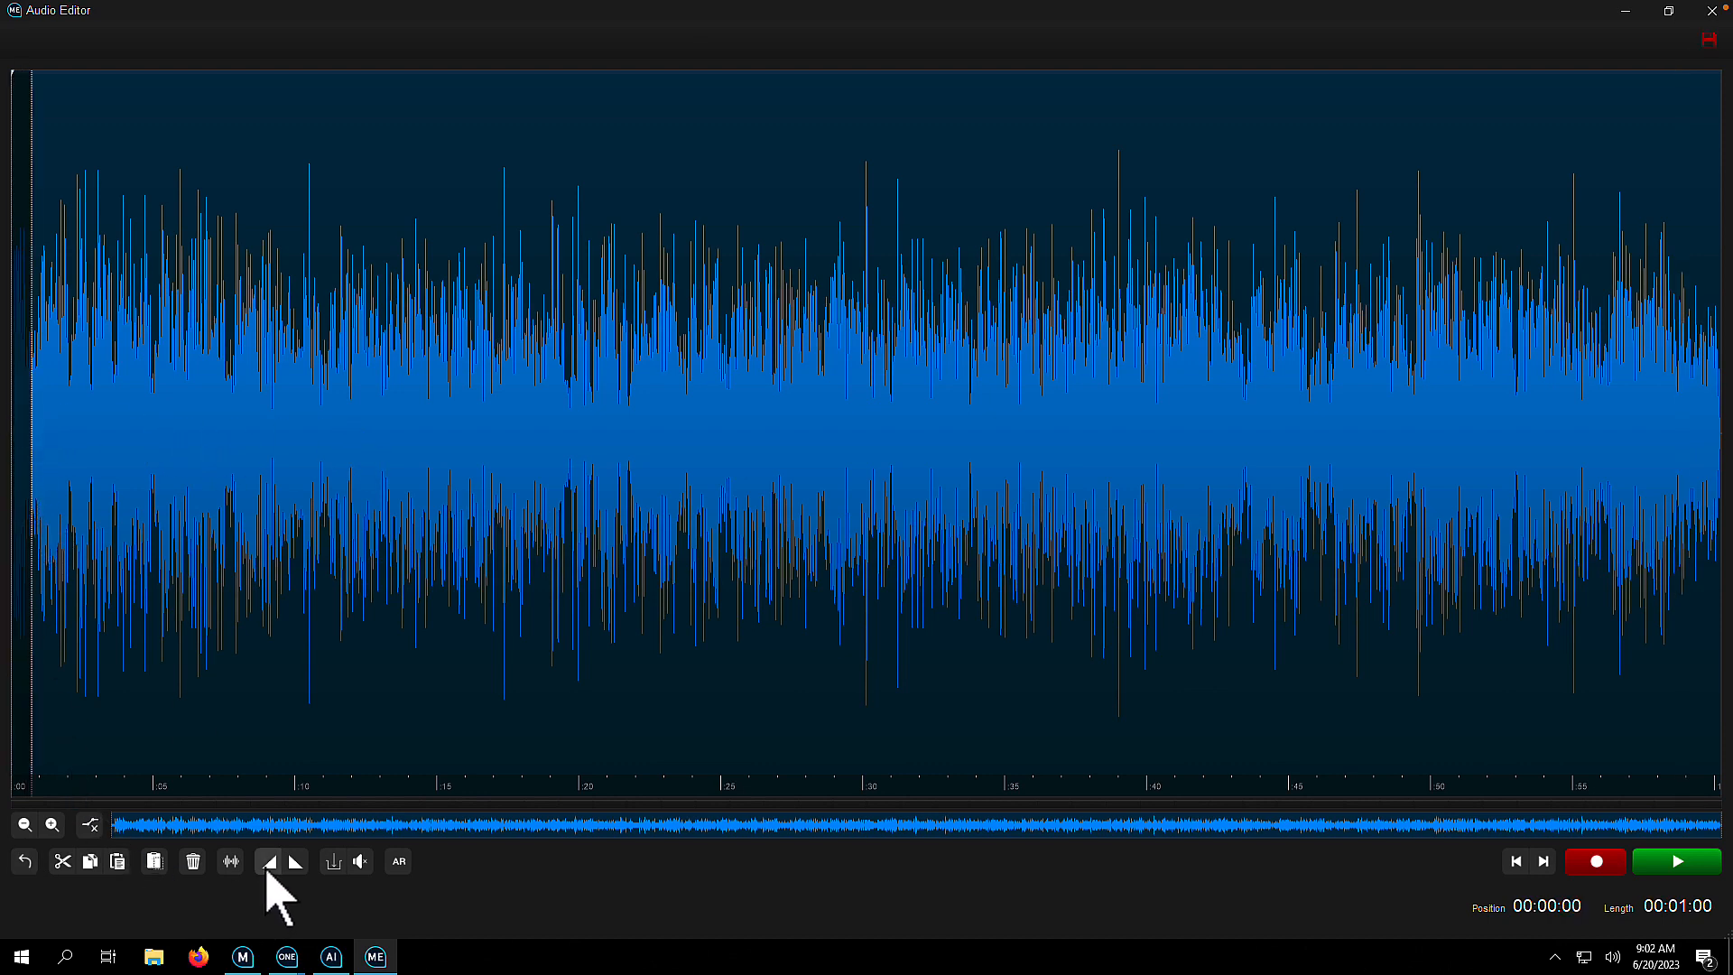
left_click(268, 862)
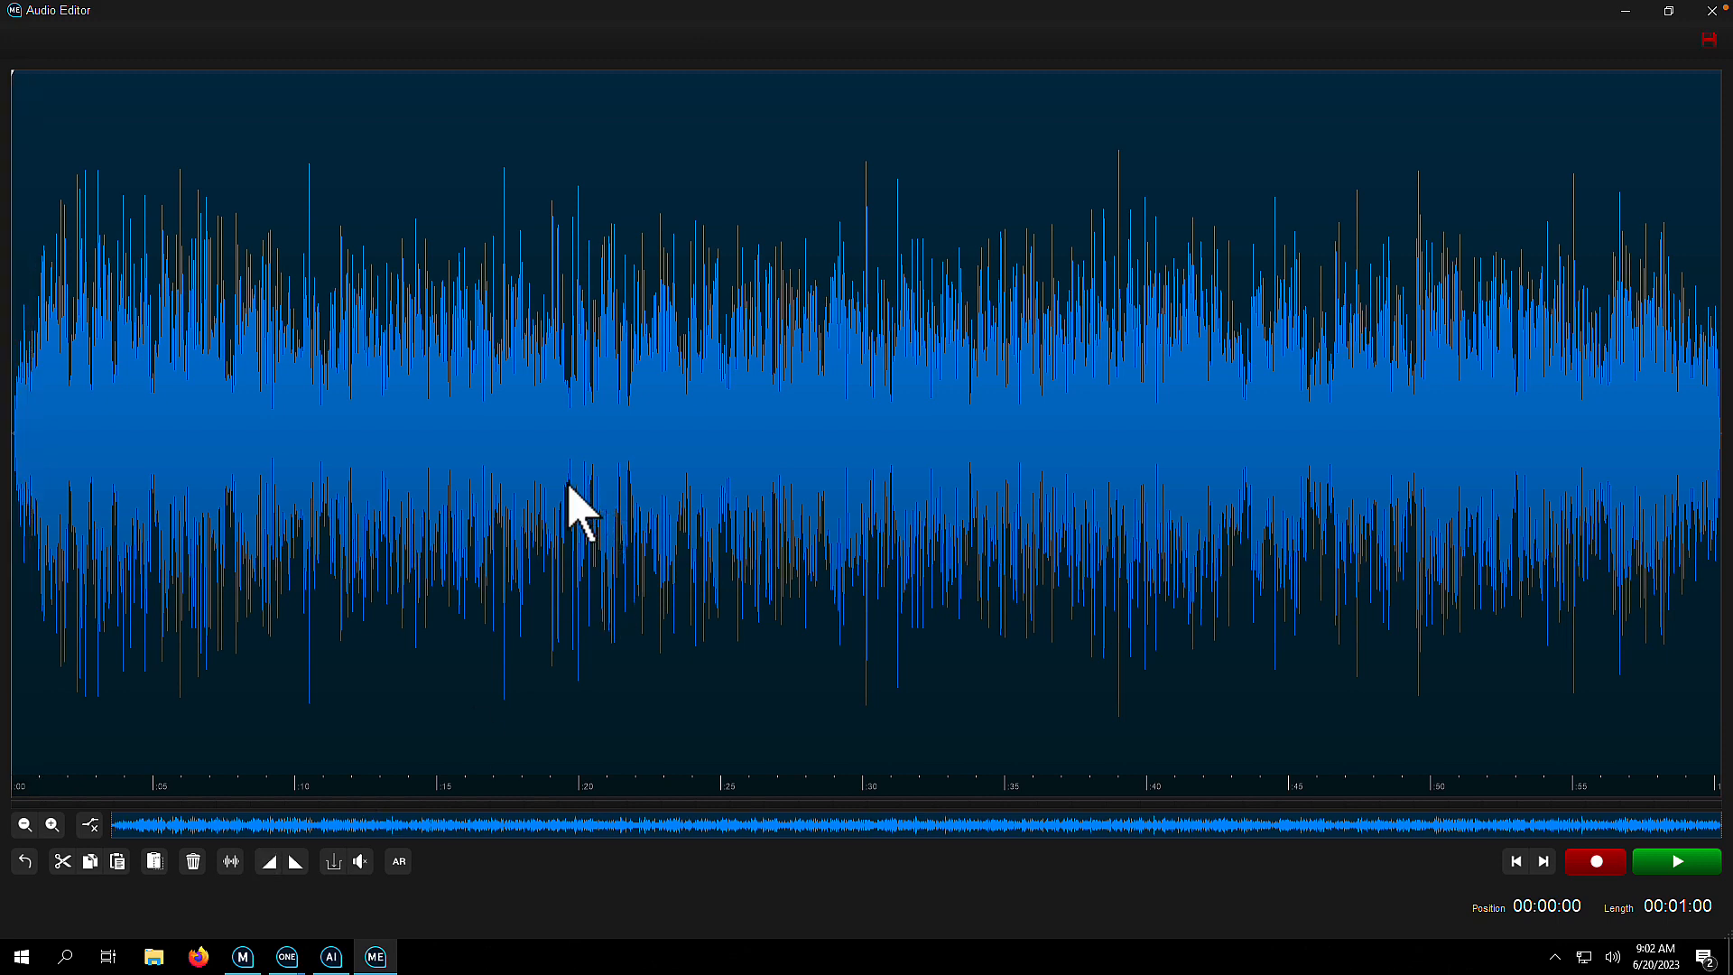
Copy the 0:20-0:23 selection to new UID COM-142 with a 'COMMERCIAL (CLIP_EDITED' title
left_click_drag(569, 488, 664, 501)
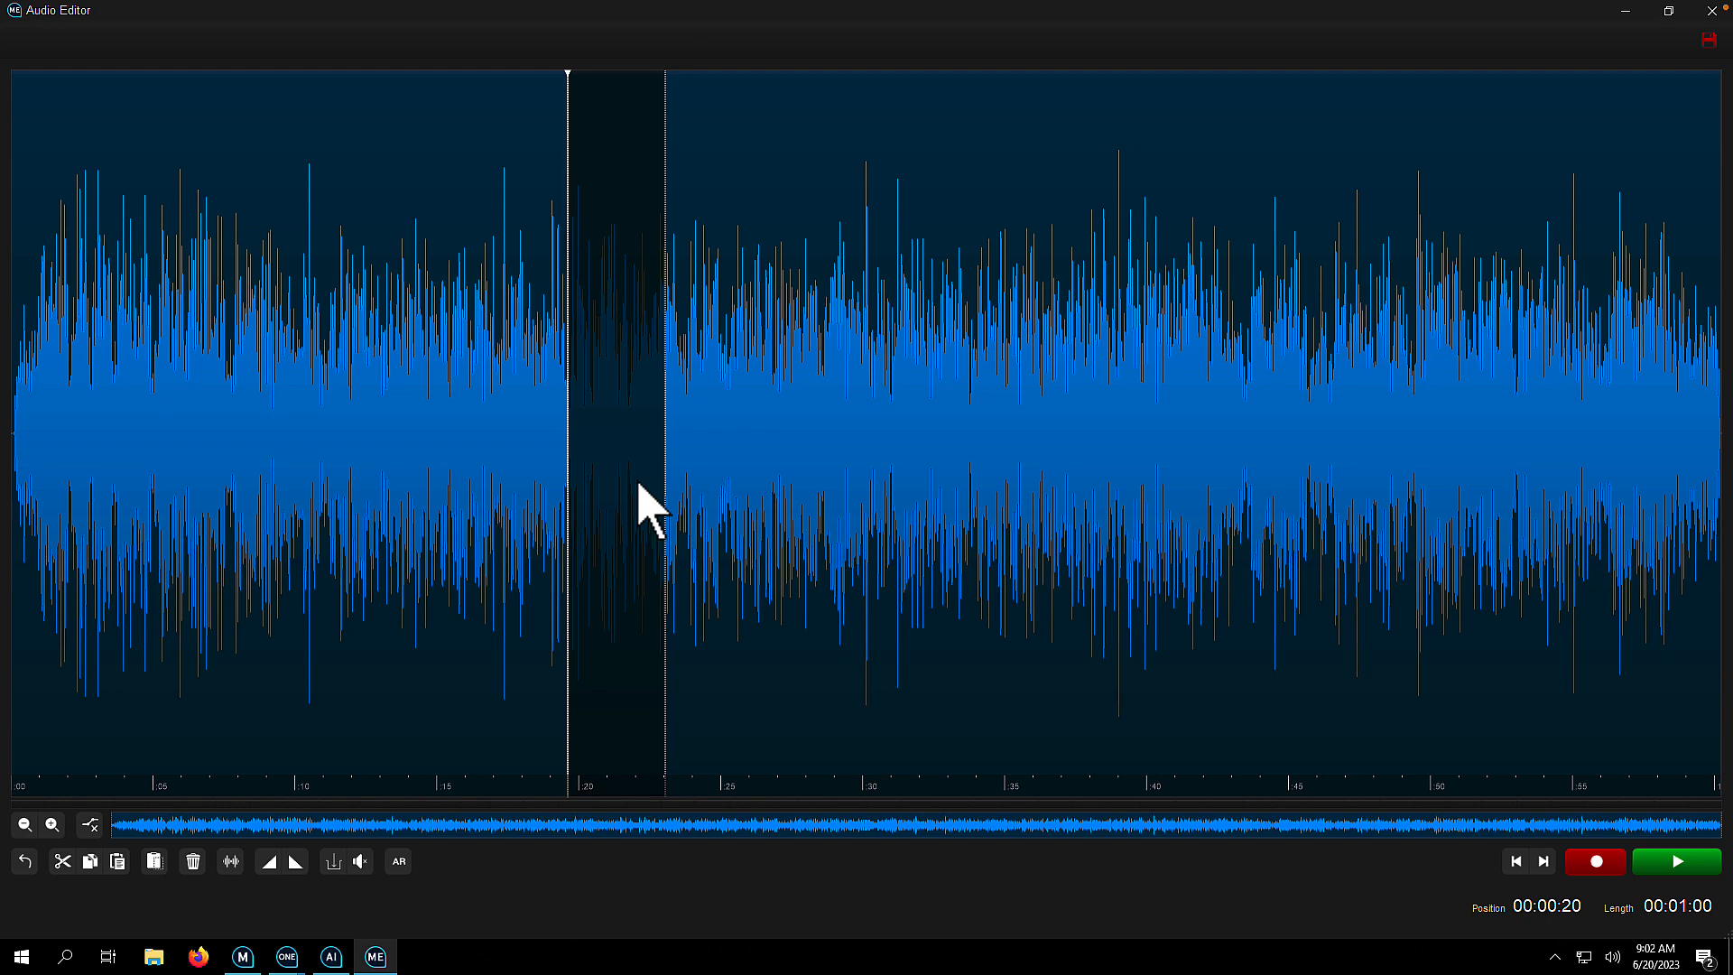
right_click(639, 486)
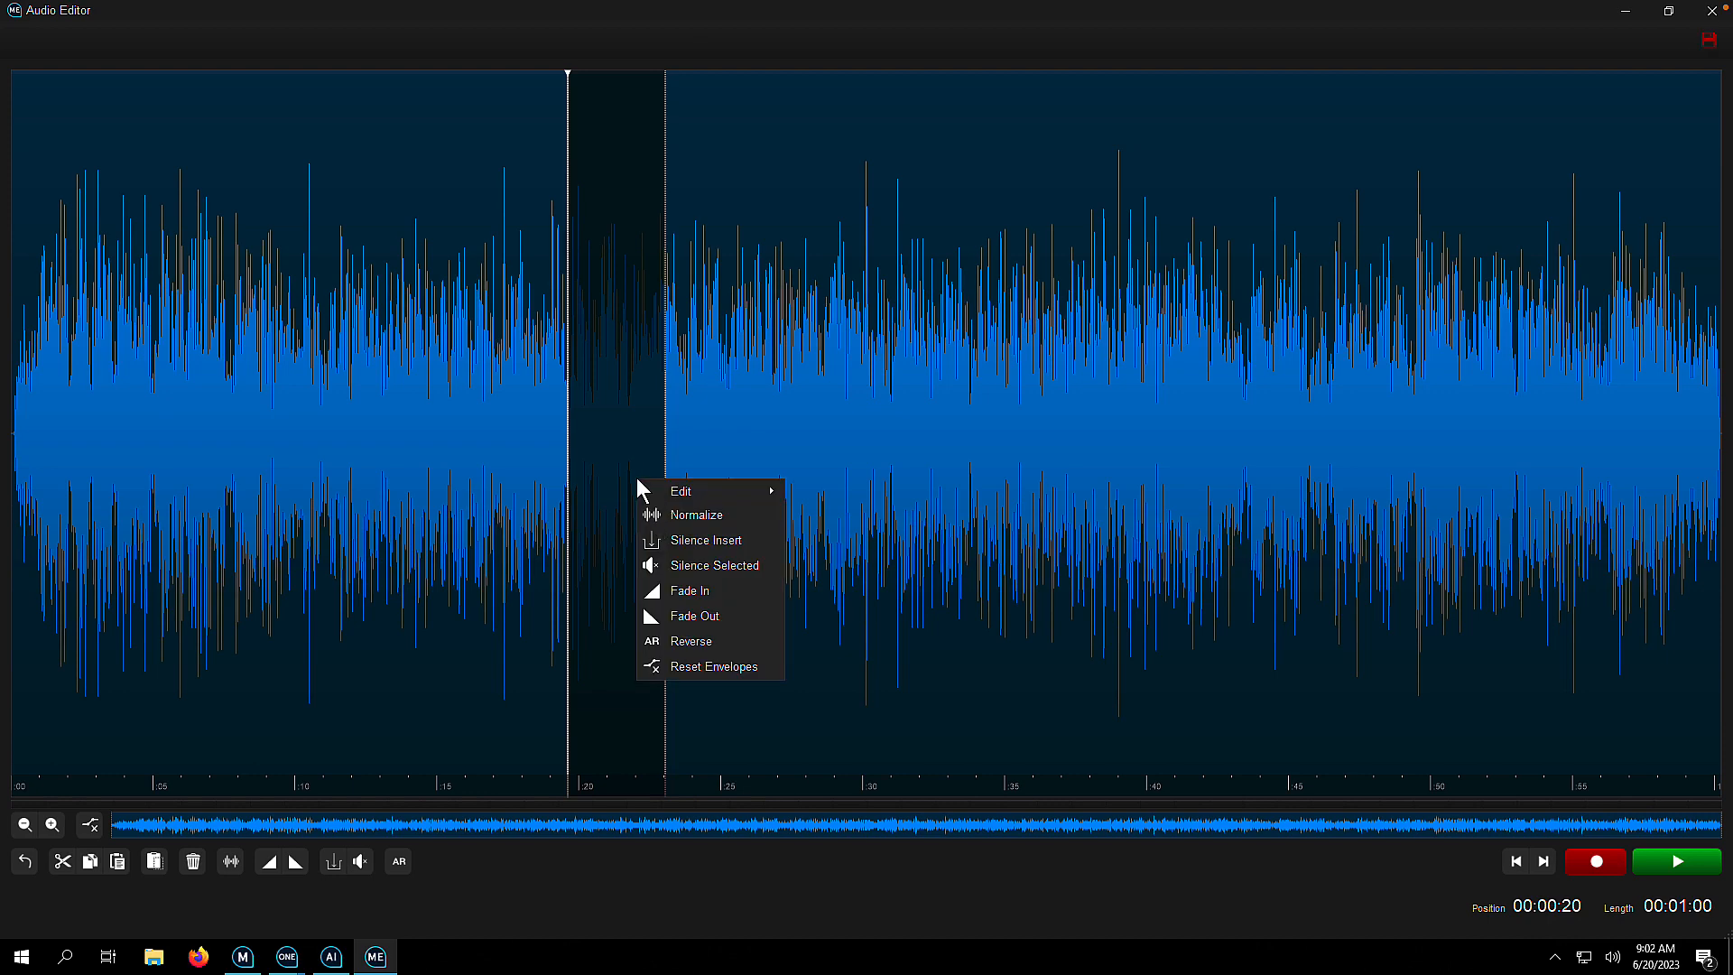
mouse_move(705, 492)
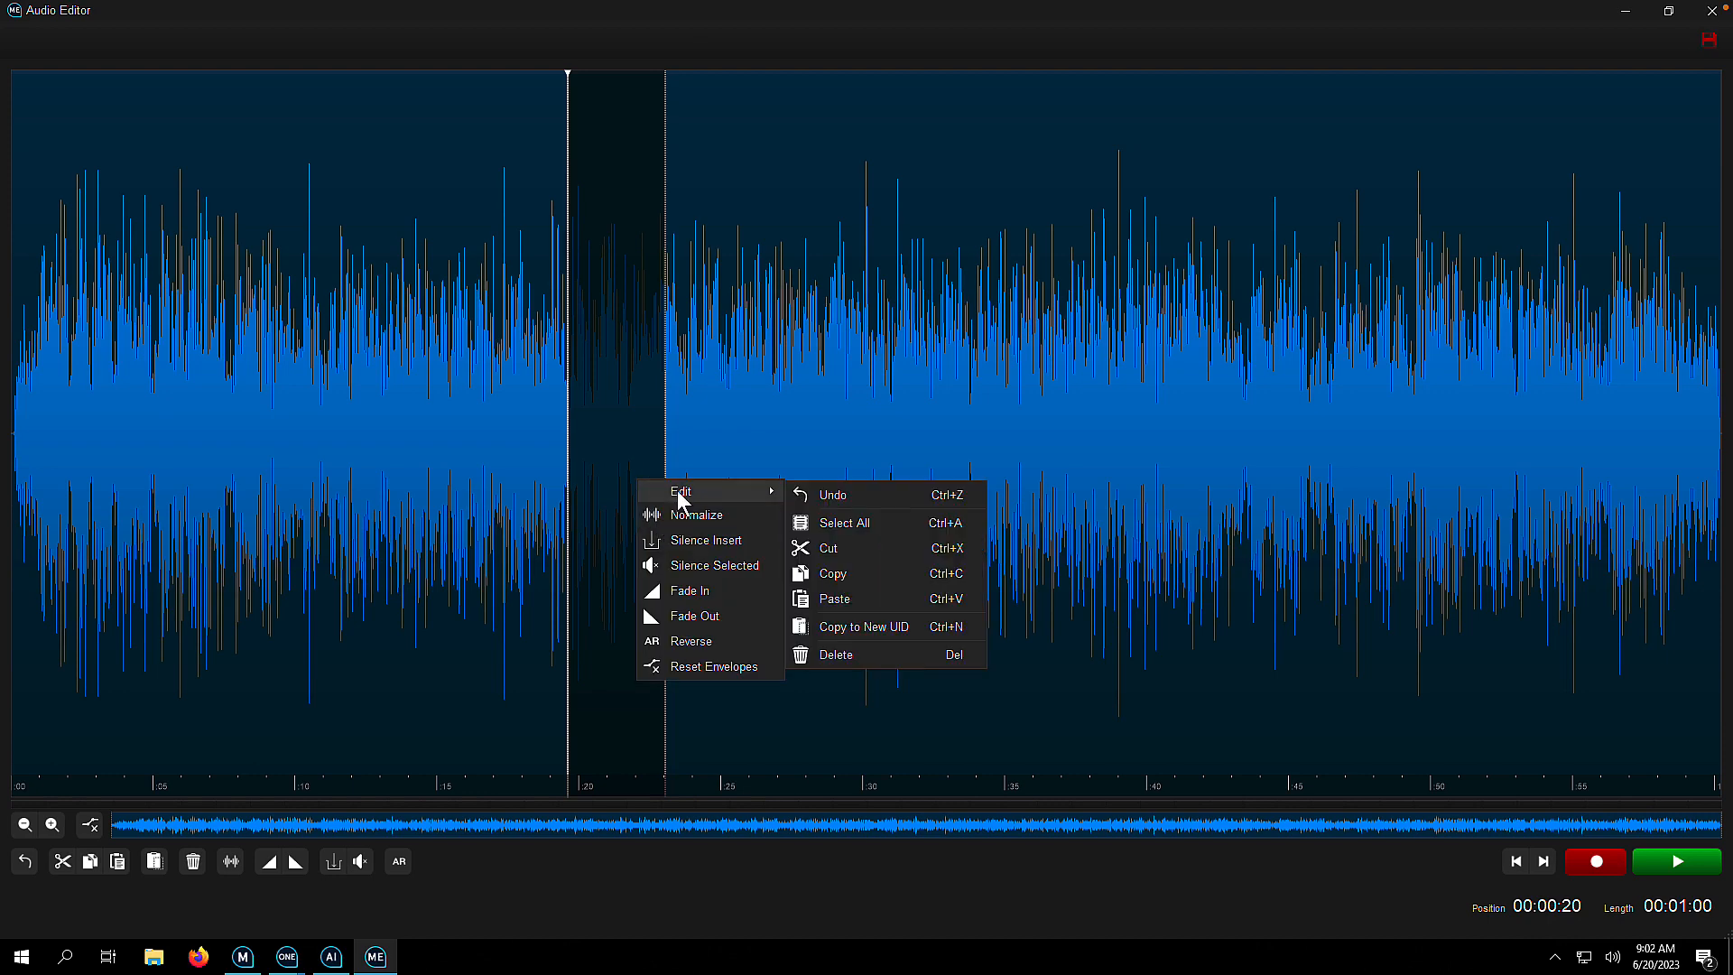
left_click(928, 638)
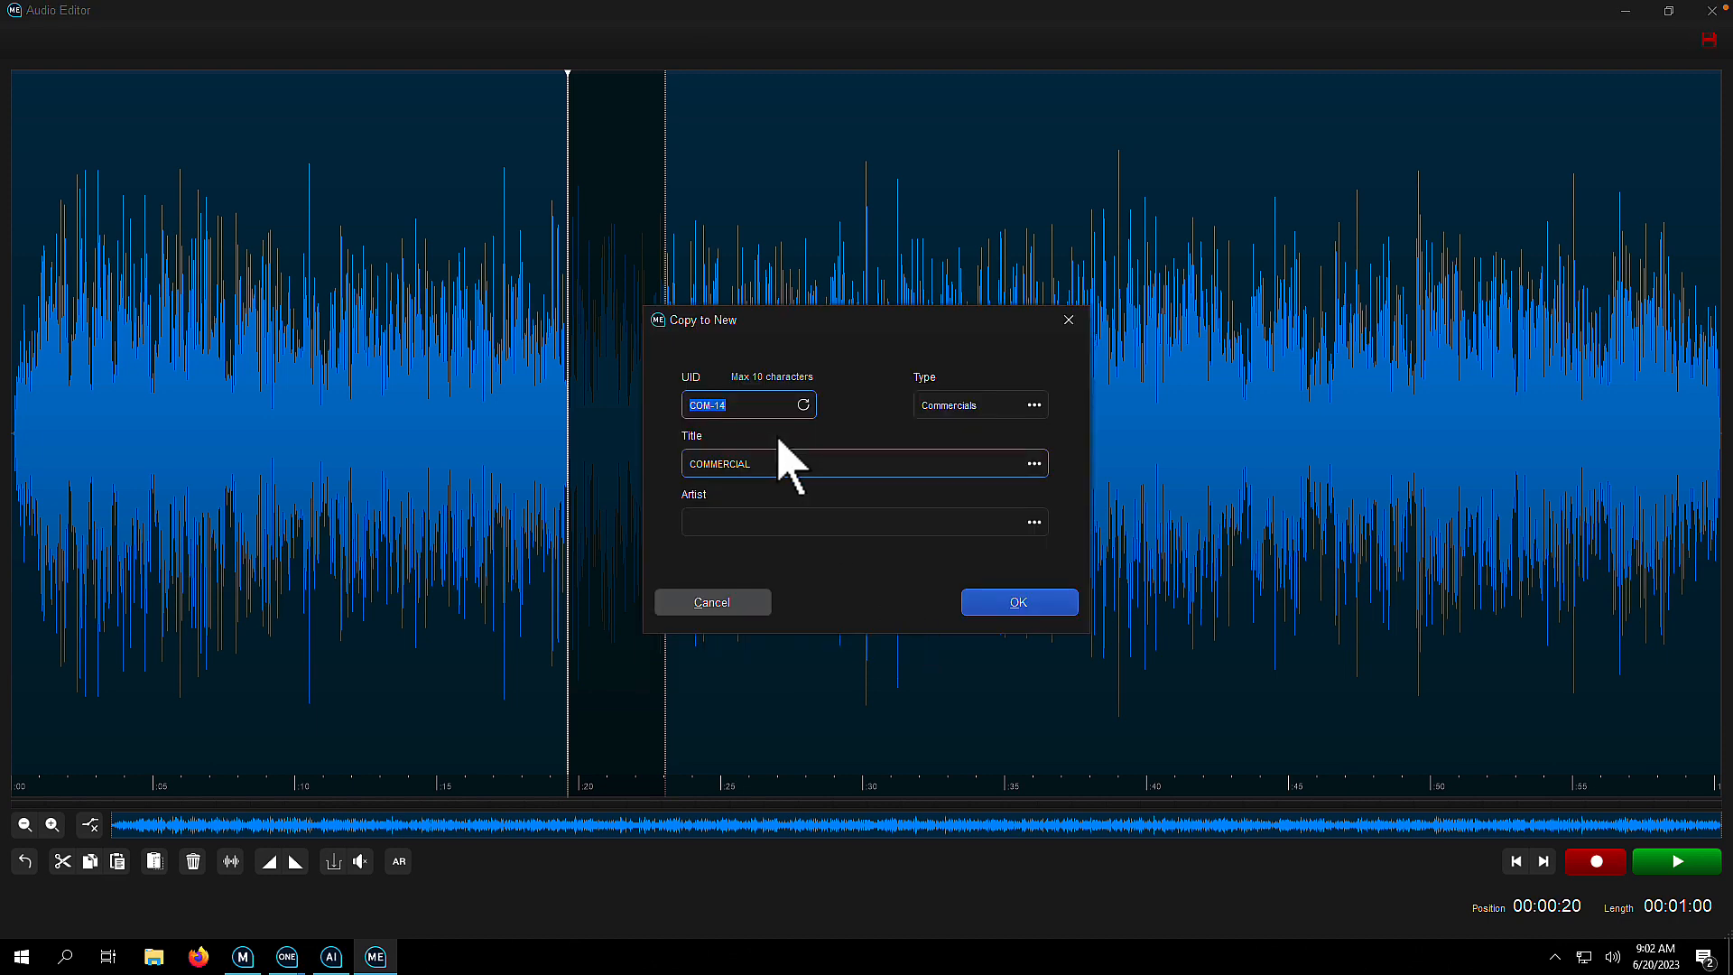
key("End")
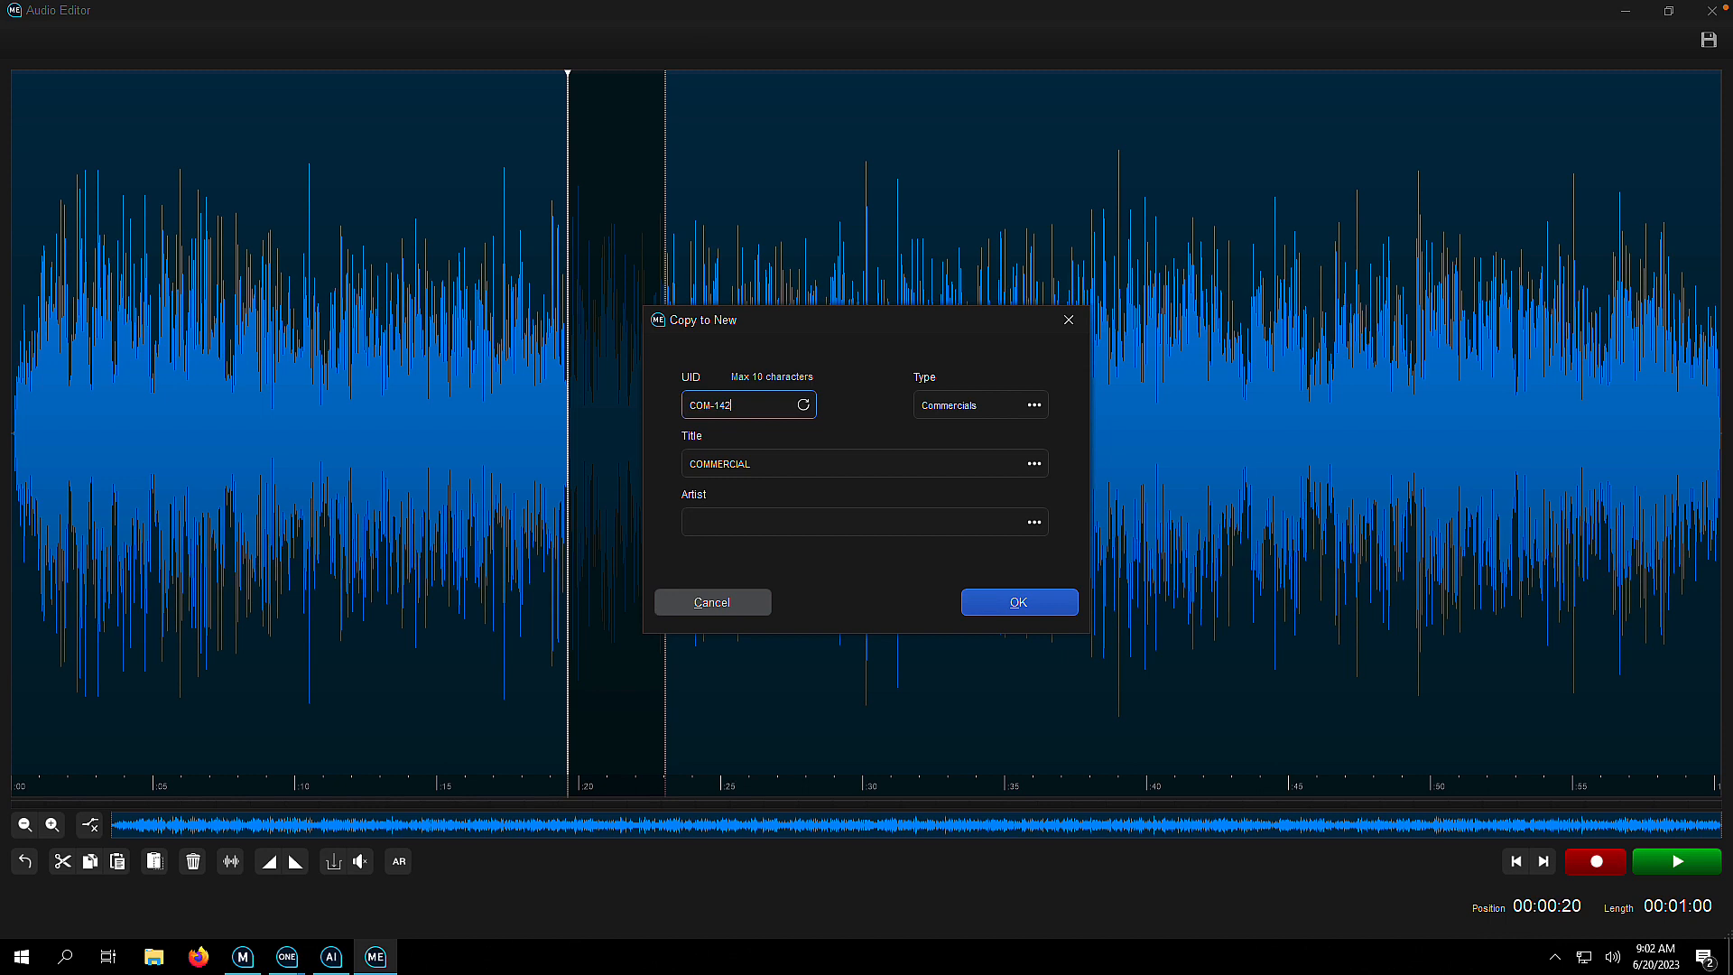
key("Tab")
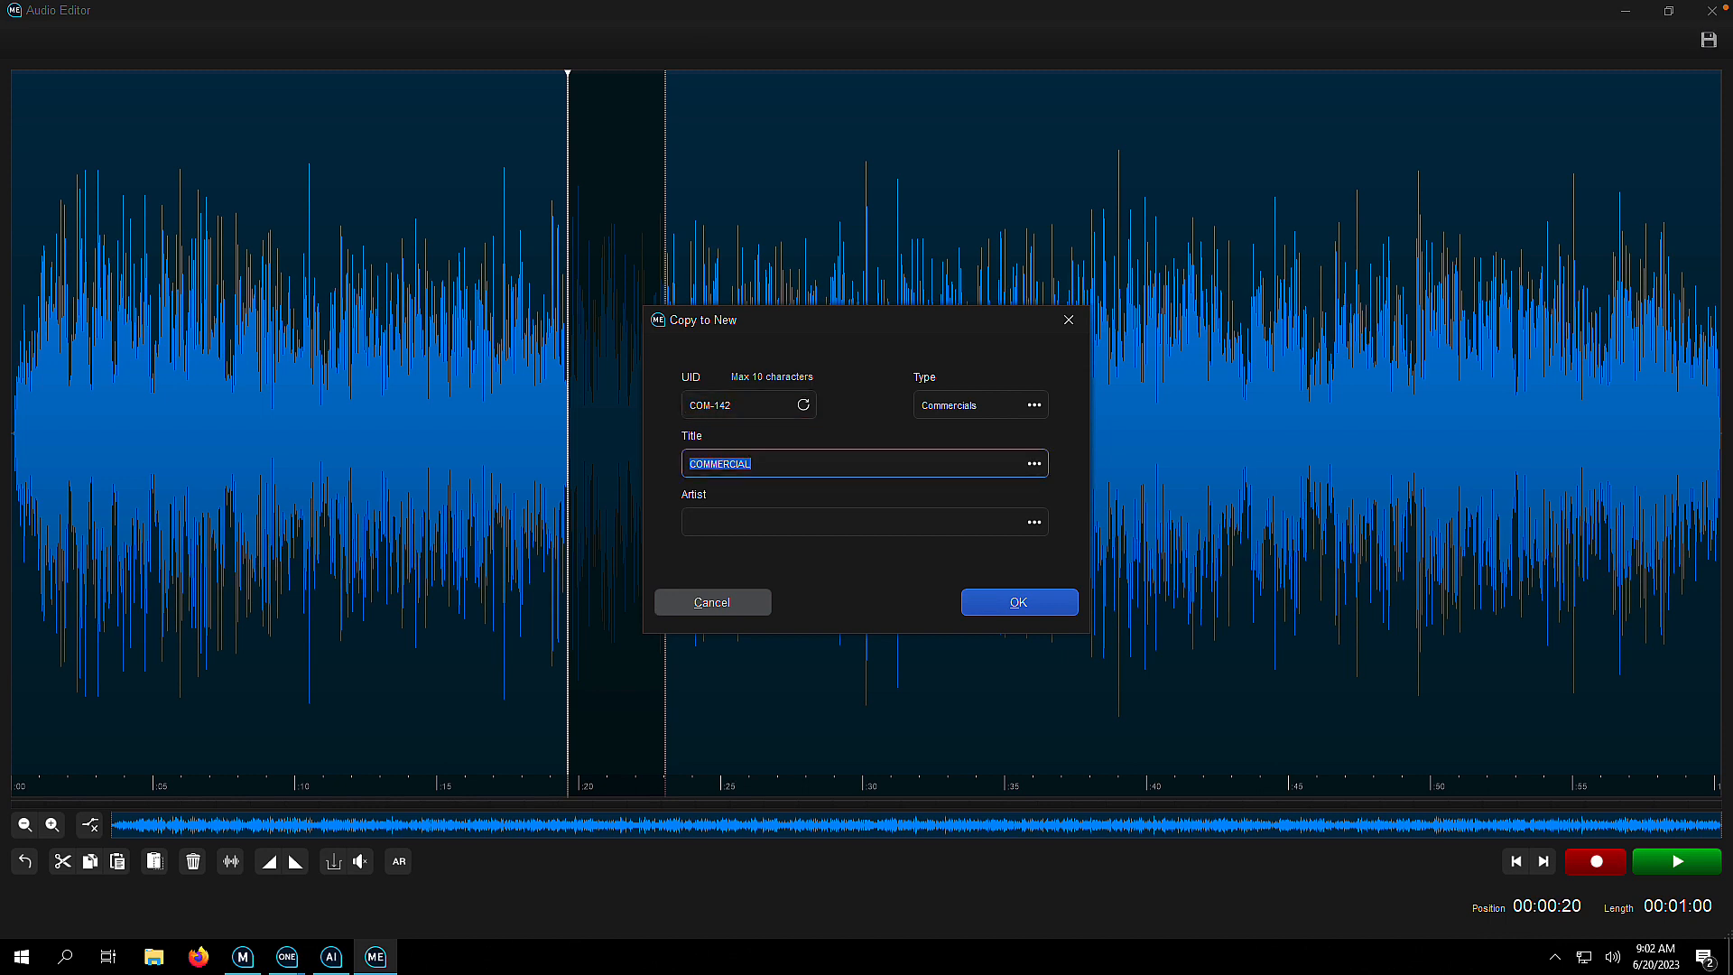
key("End")
type("C")
type("LIF")
type("ITED")
left_click(1031, 604)
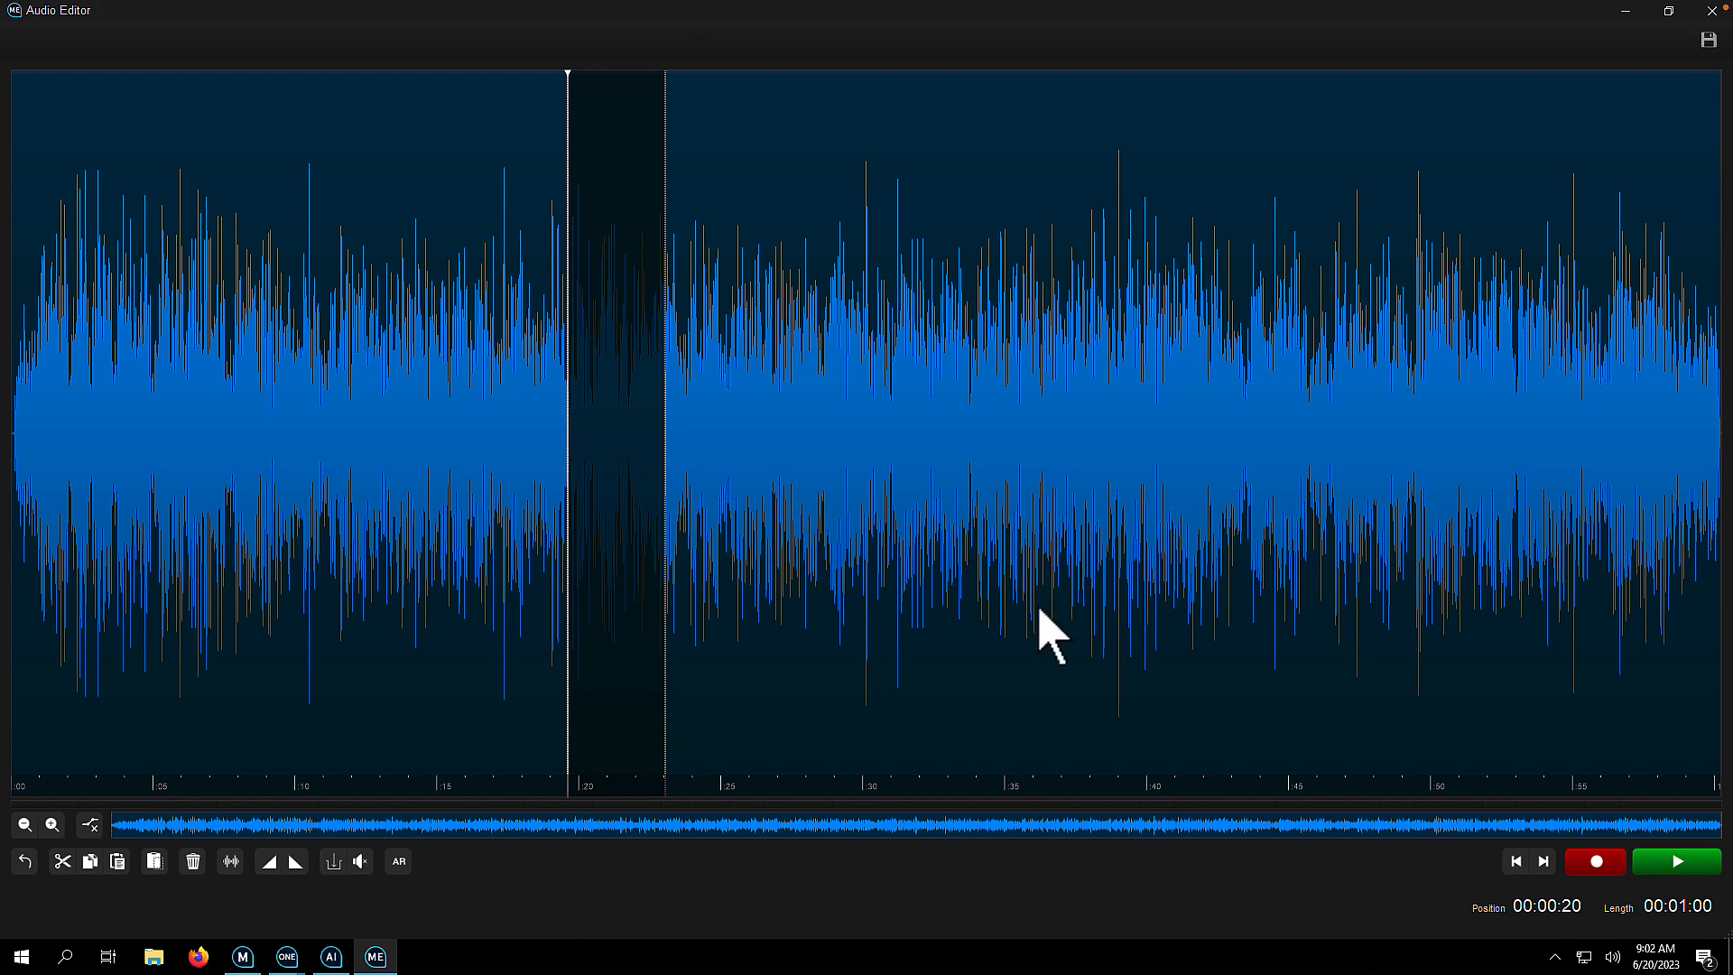
Copy the 0:28-0:35 selection to new UID COM-143 titled 'COMMERCIAL CLIP 3 EDITED'
left_click_drag(810, 562, 1004, 556)
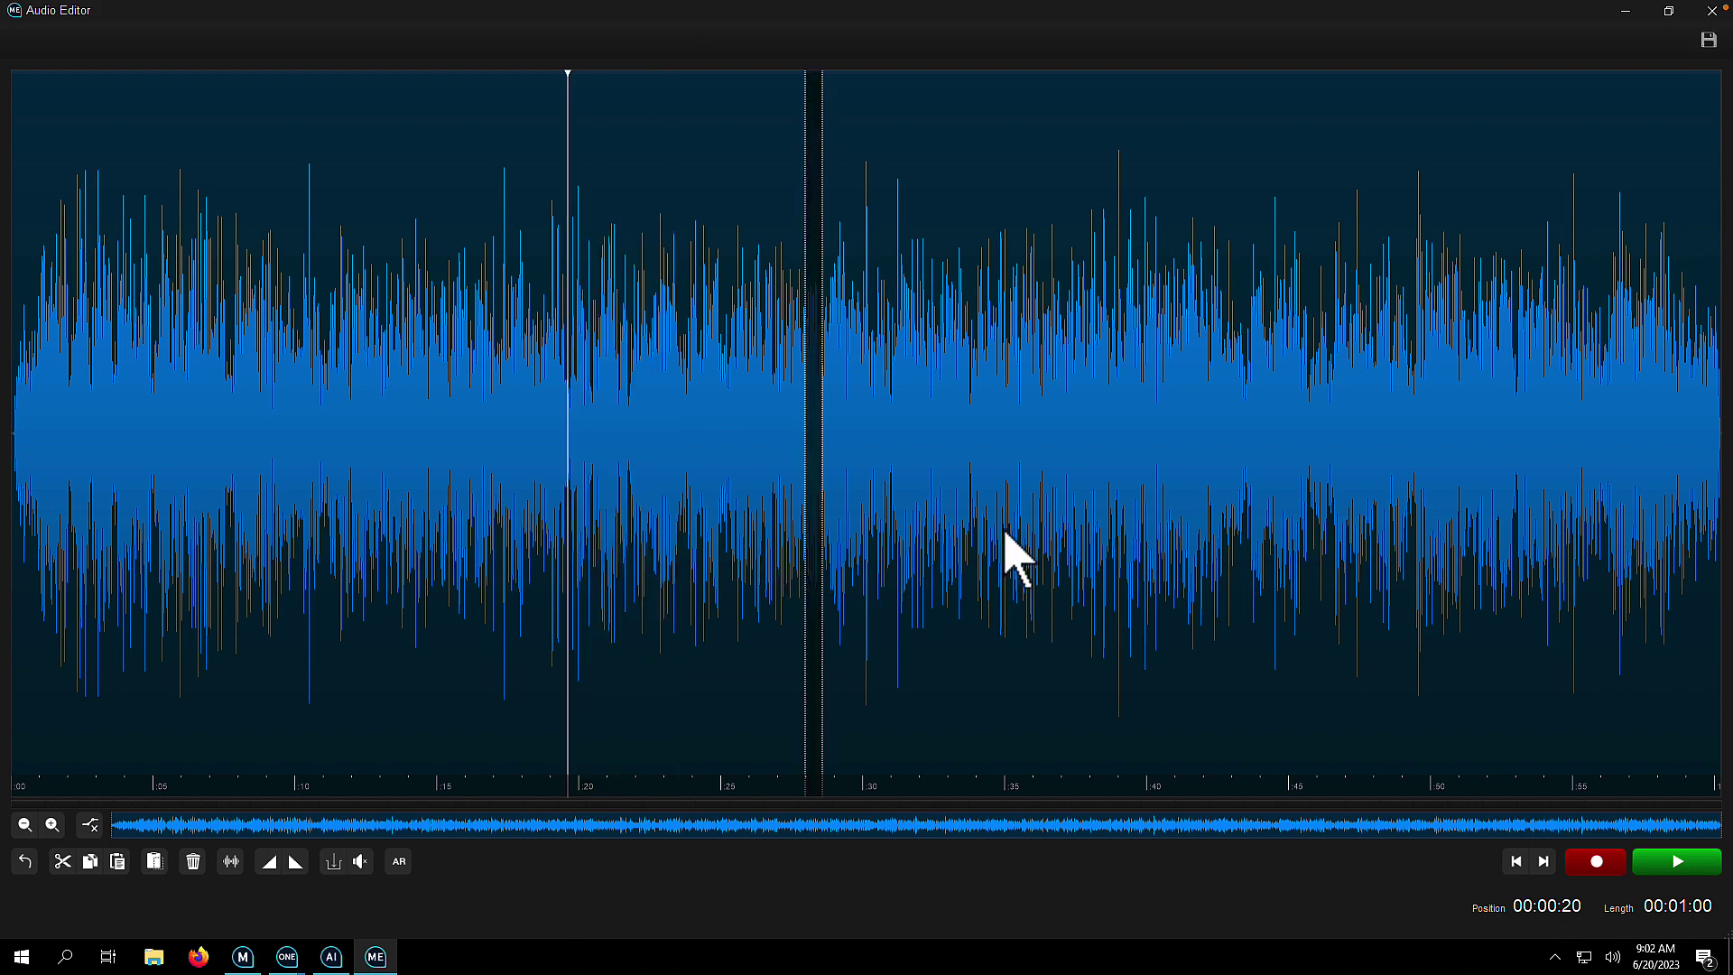
right_click(904, 539)
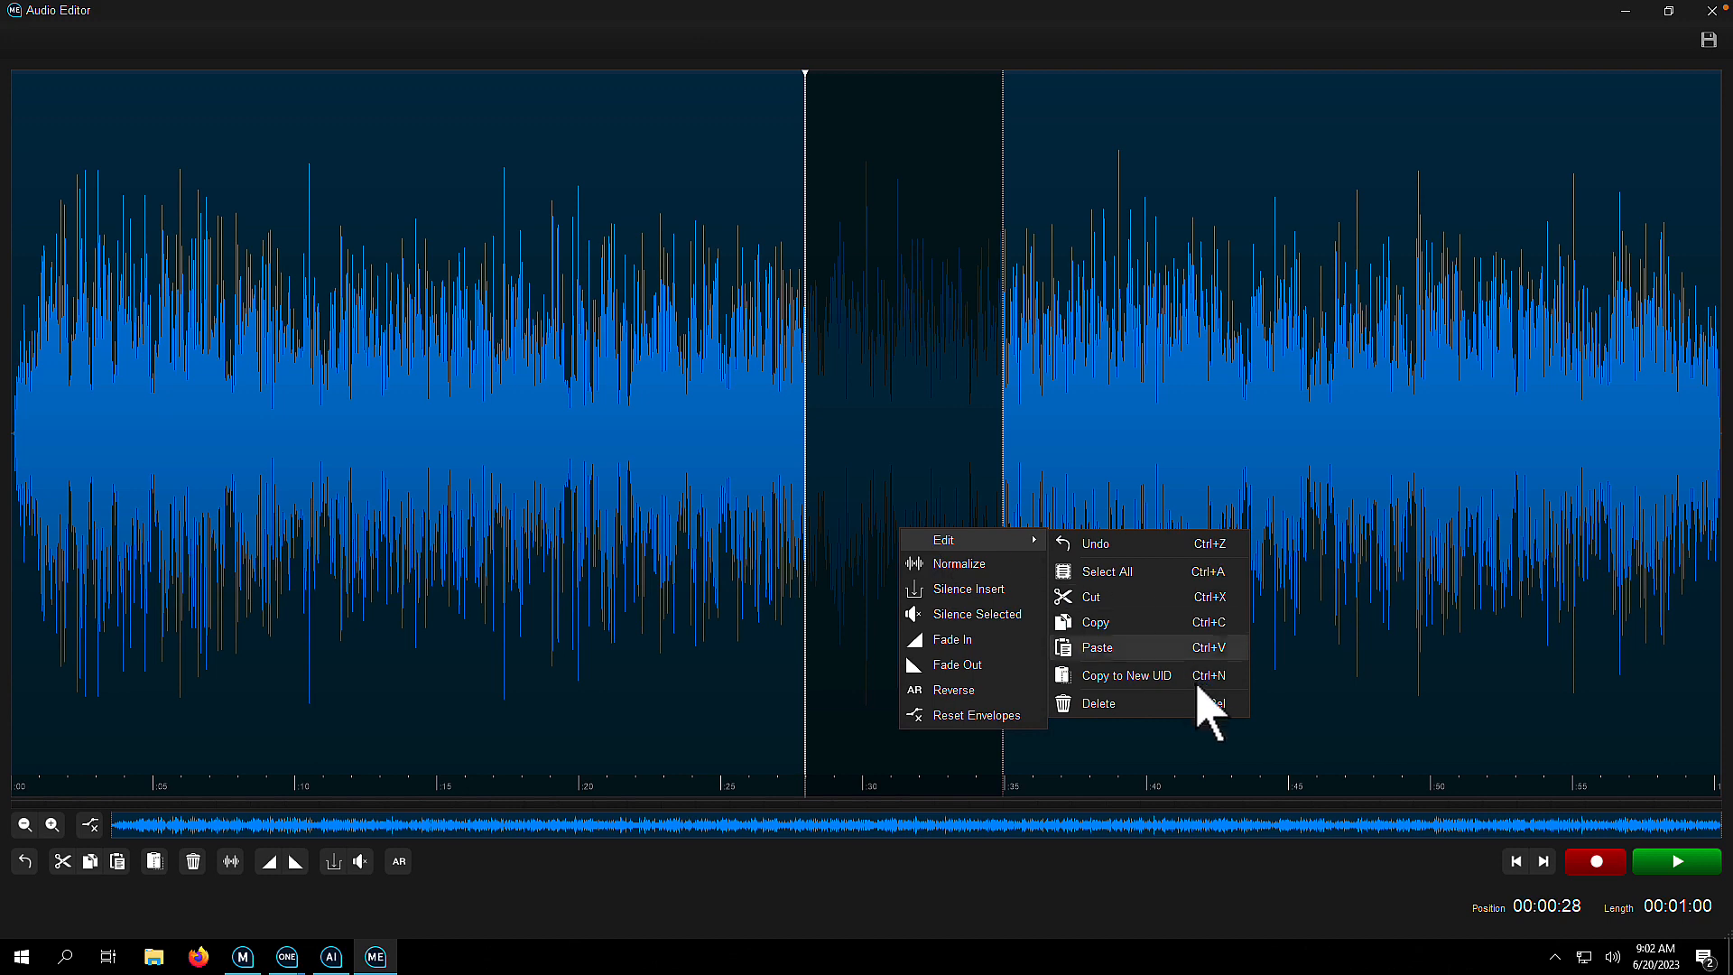
left_click(1165, 675)
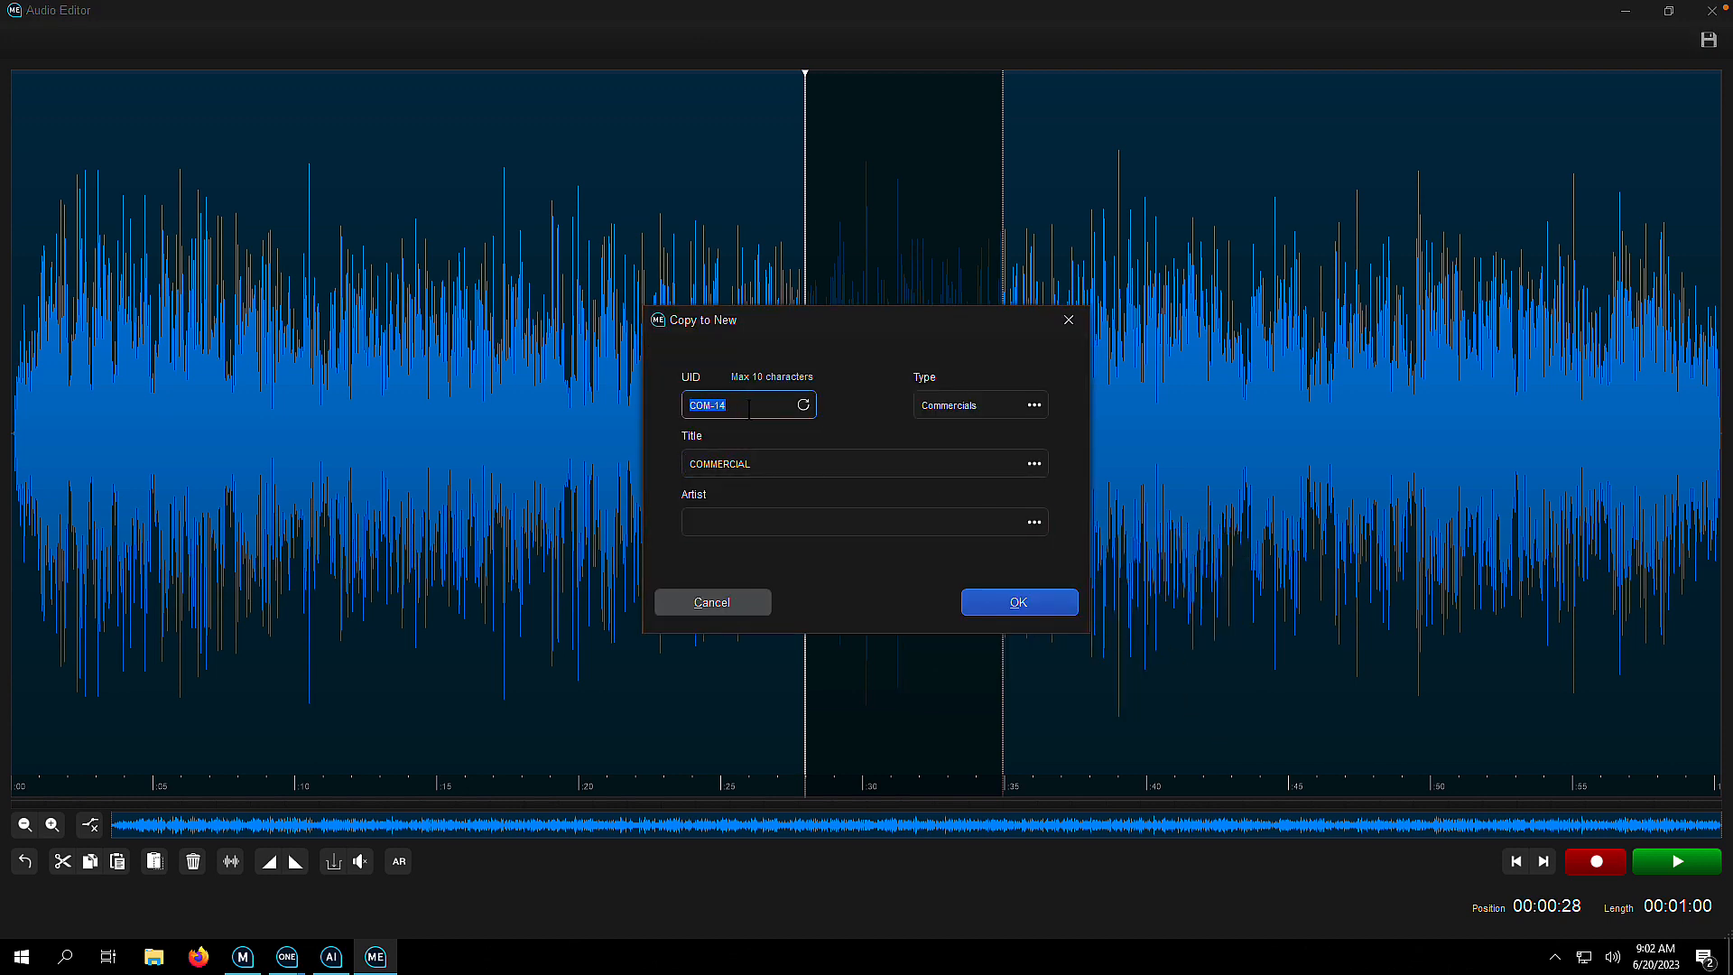
type("3")
type("1")
type("43")
key("Tab")
key("Tab")
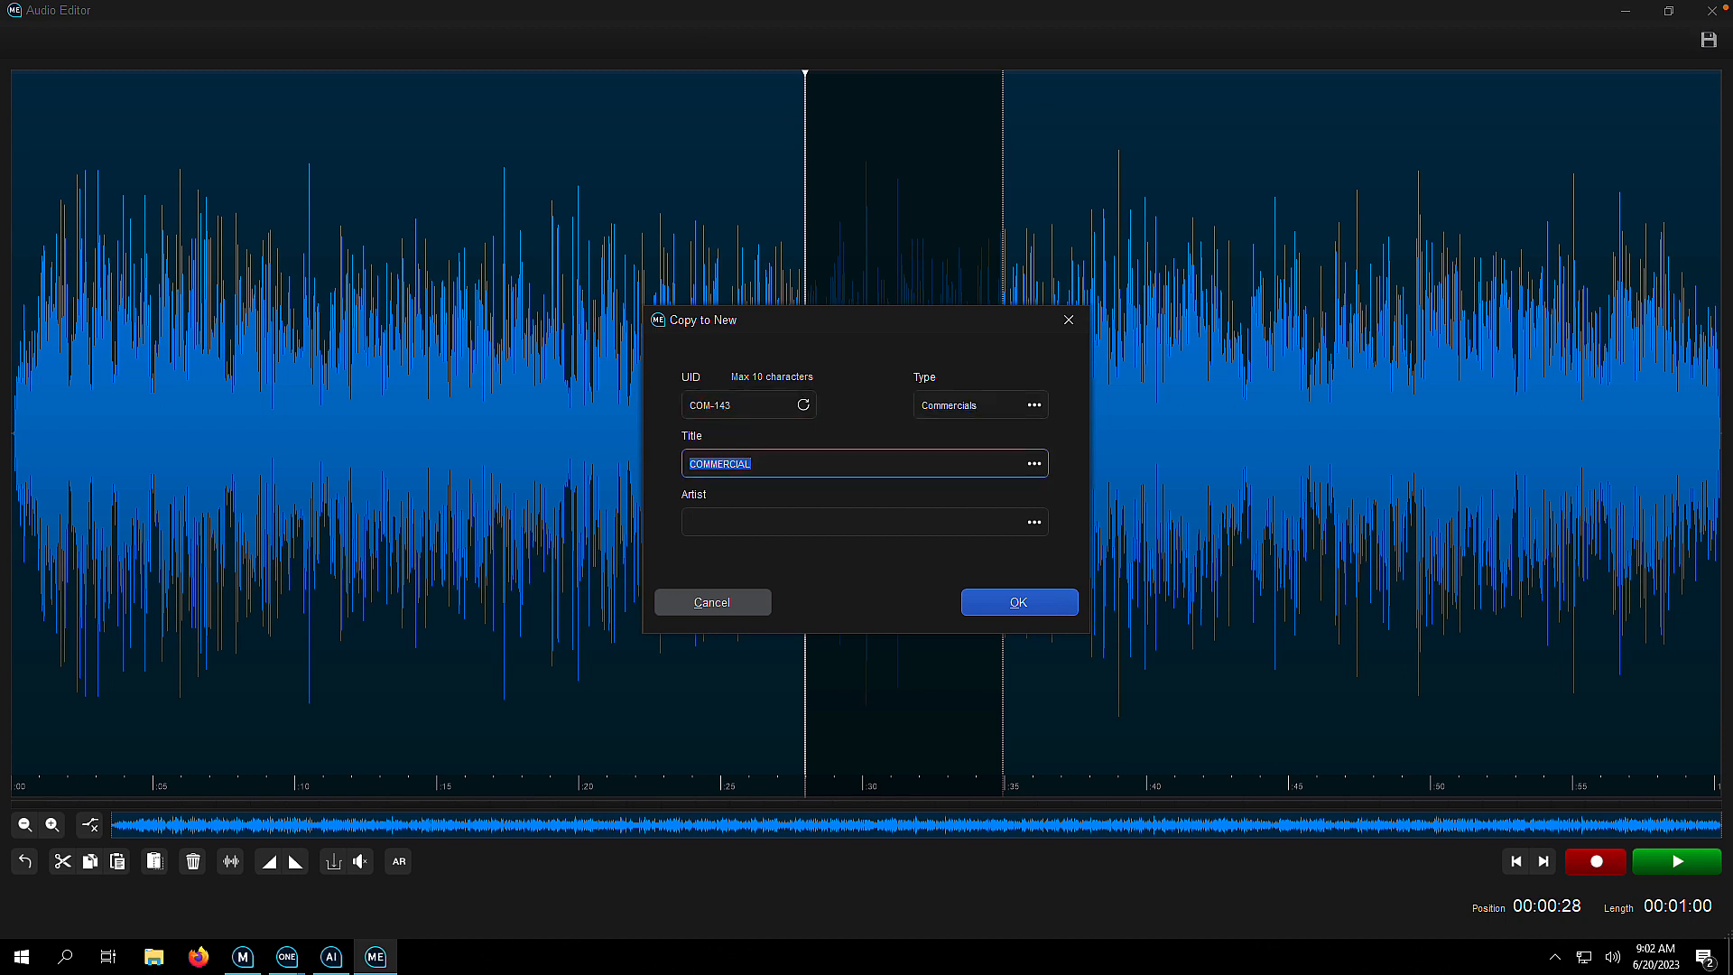
key("End")
type("3 E")
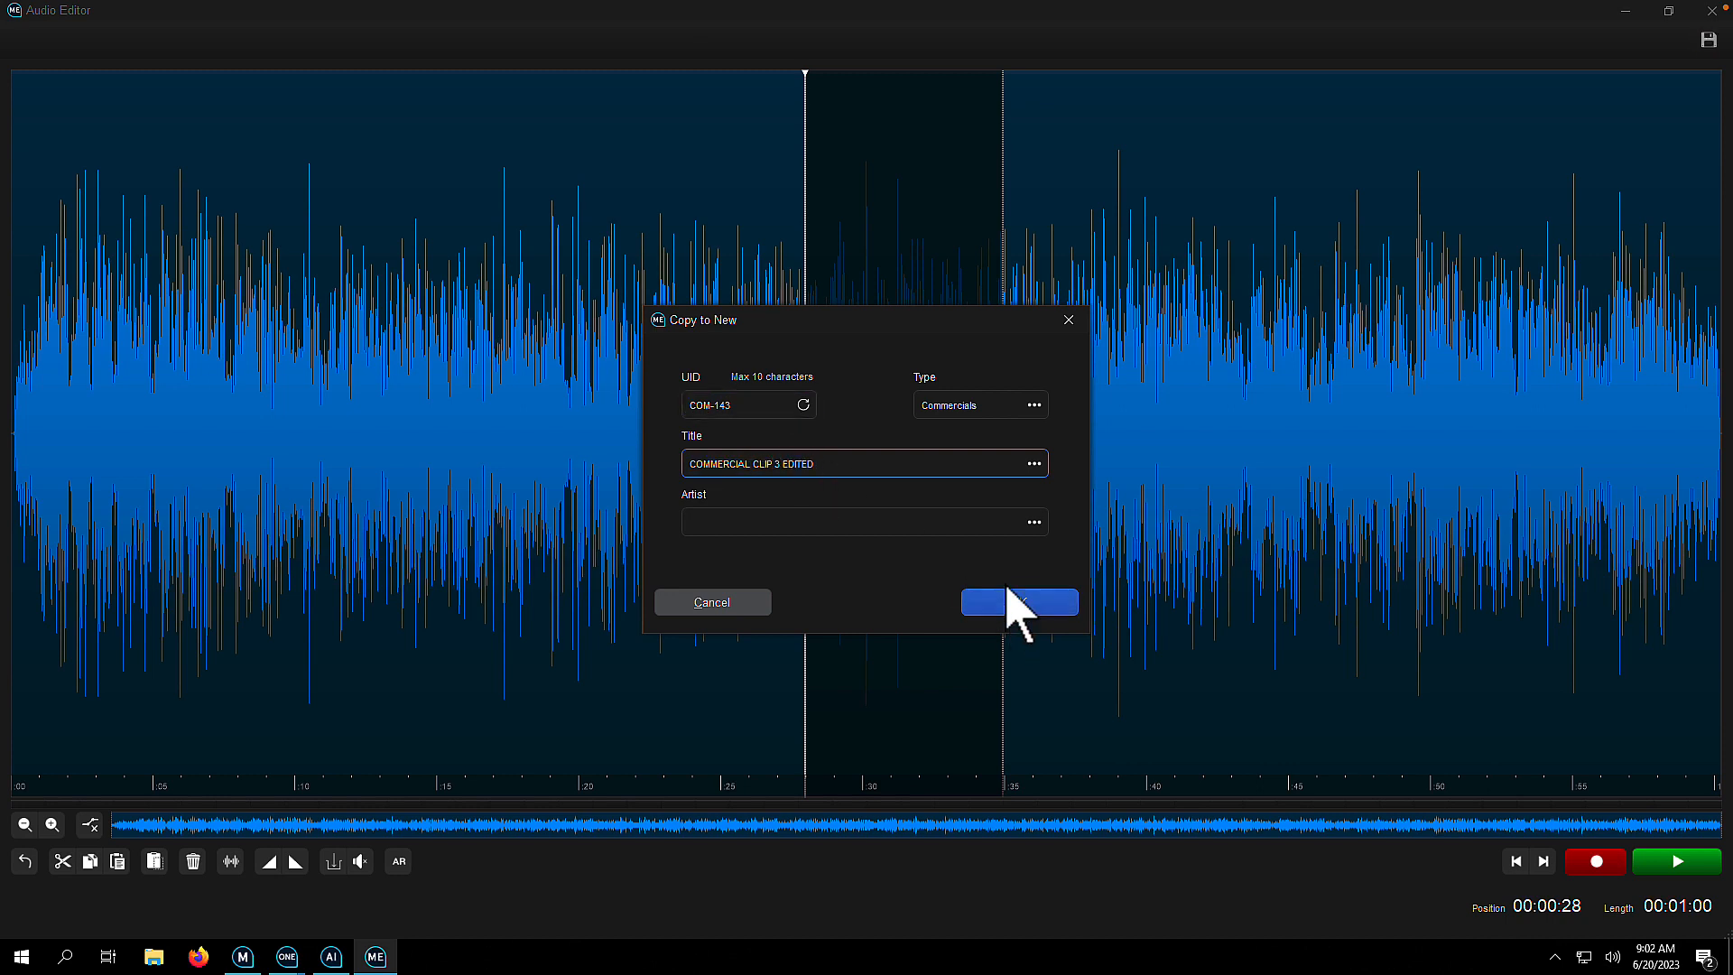
left_click(1019, 601)
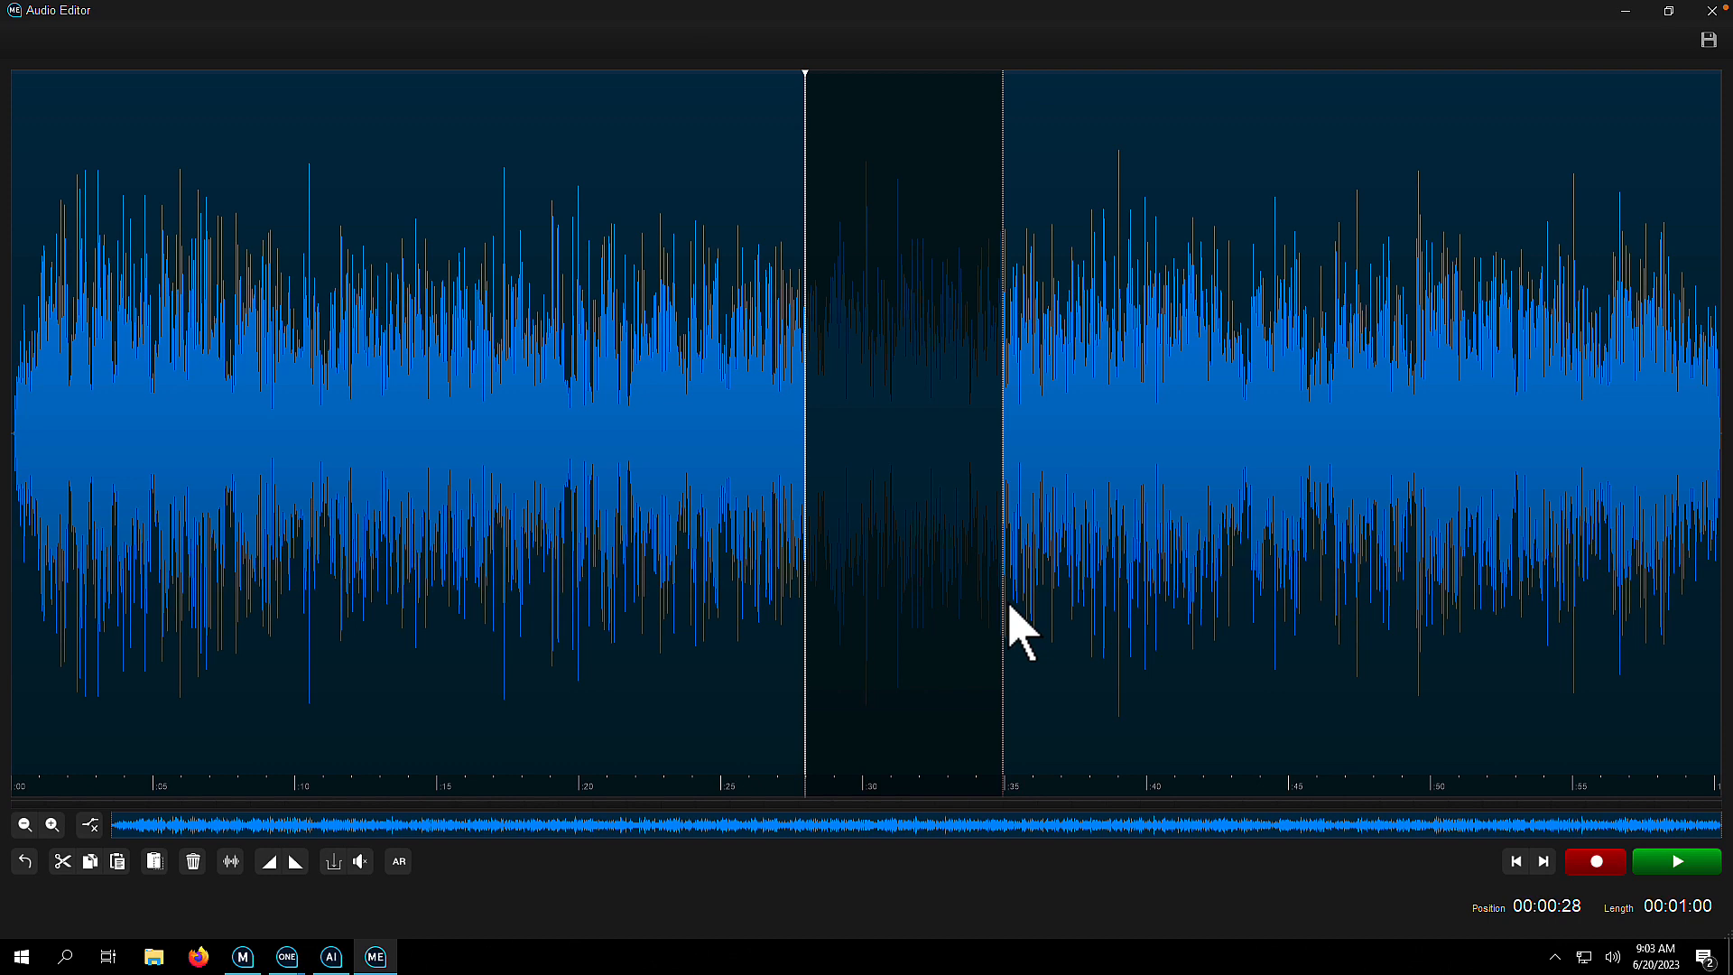